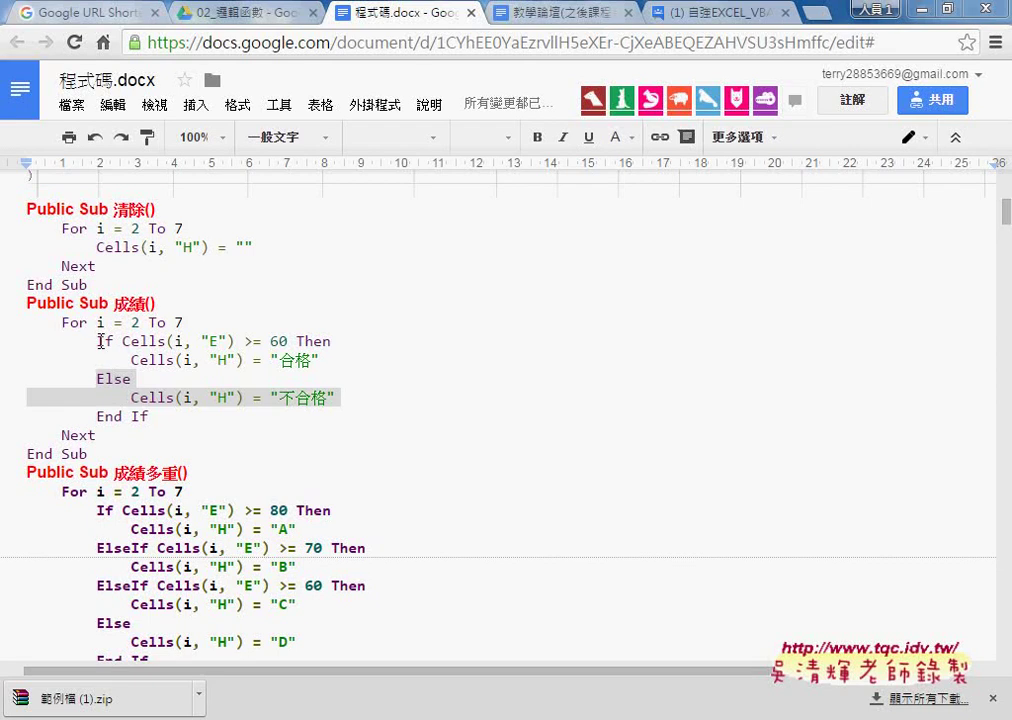
Select the word 'If' in the reference grade code in Google Docs
{"action": "double_click", "coordinate": [112, 341]}
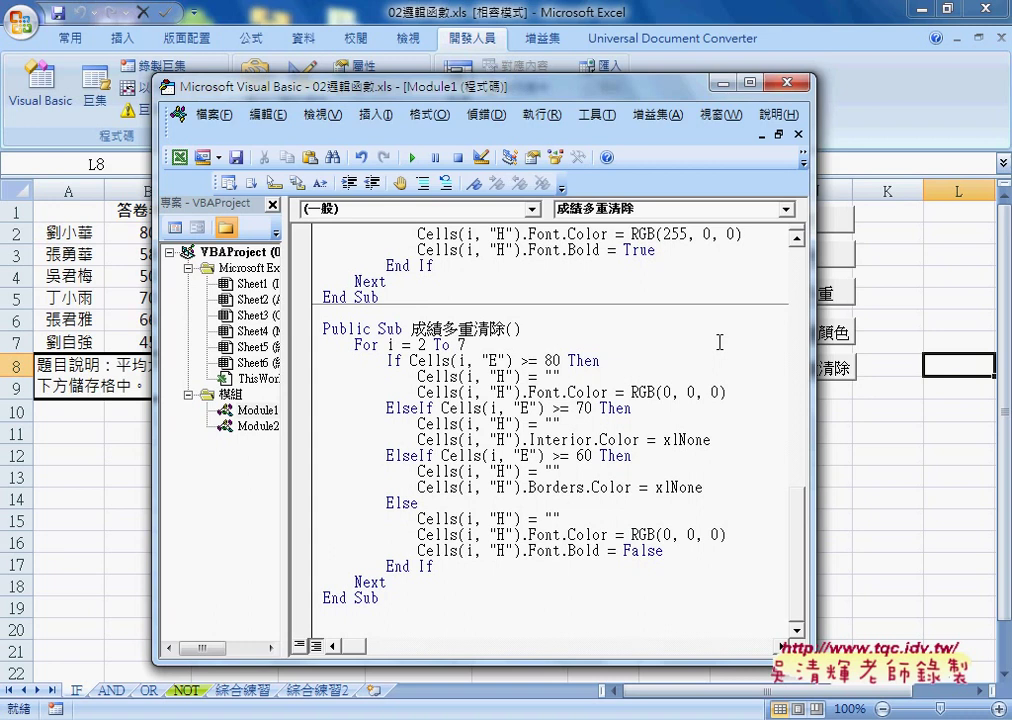
Delete the Else / 不合格 lines from 成績, leaving only the >= 60 合格 test
{"action": "scroll", "coordinate": [719, 342], "scroll_direction": "up", "scroll_amount": 5}
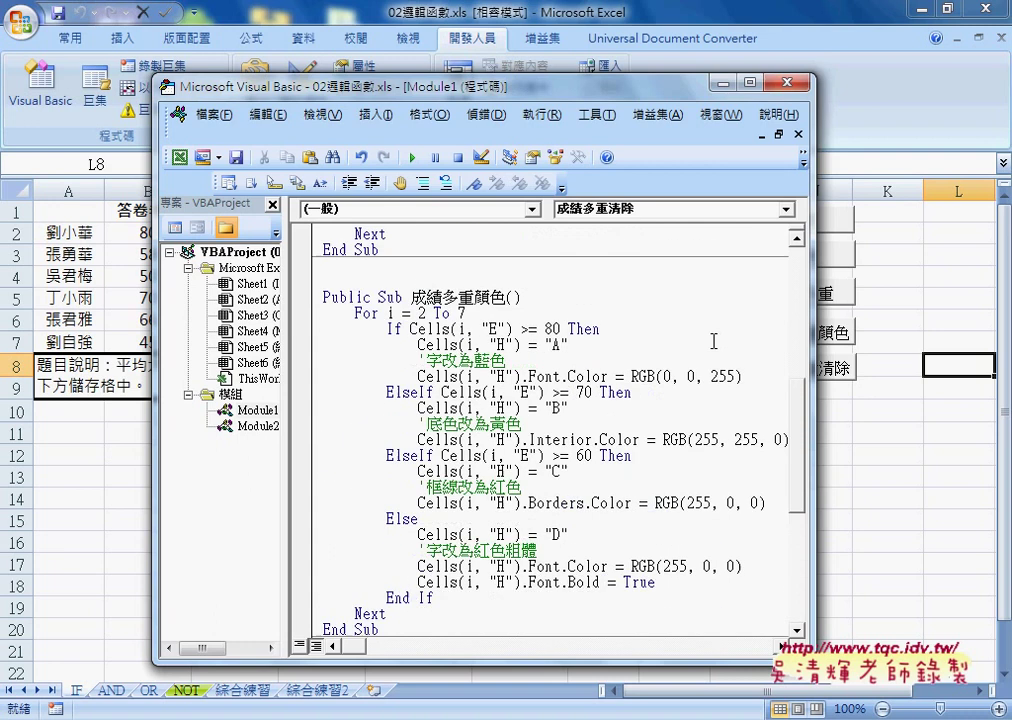
{"action": "scroll", "coordinate": [716, 341], "scroll_direction": "up", "scroll_amount": 4}
{"action": "scroll", "coordinate": [716, 341], "scroll_direction": "up", "scroll_amount": 3}
{"action": "scroll", "coordinate": [455, 377], "scroll_direction": "up", "scroll_amount": 2}
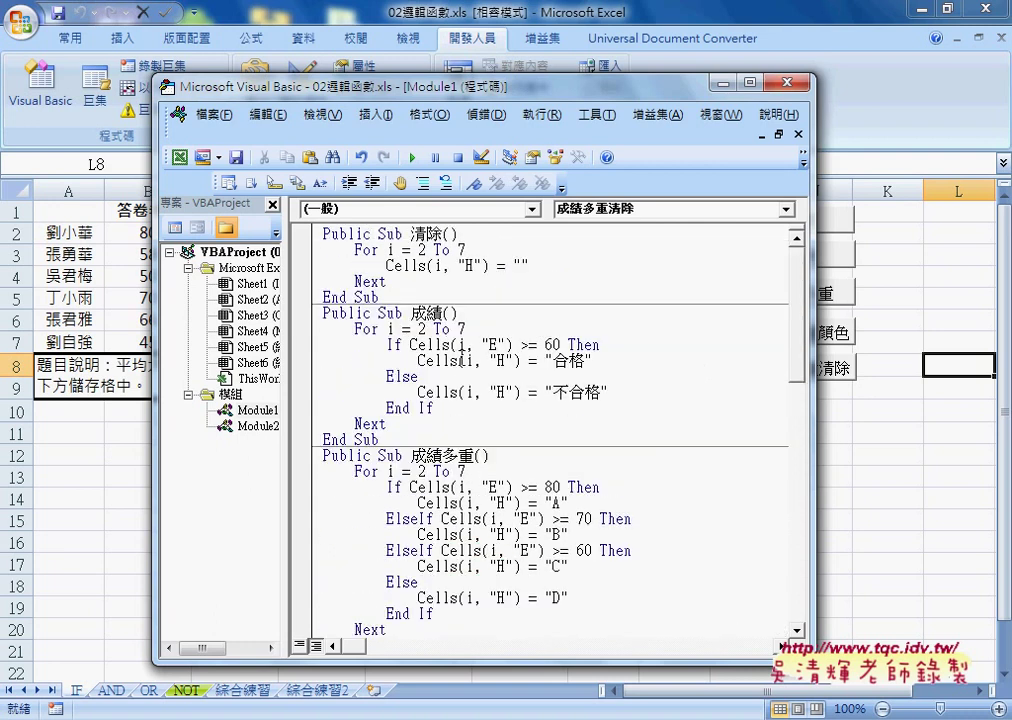
{"action": "left_click", "coordinate": [386, 344]}
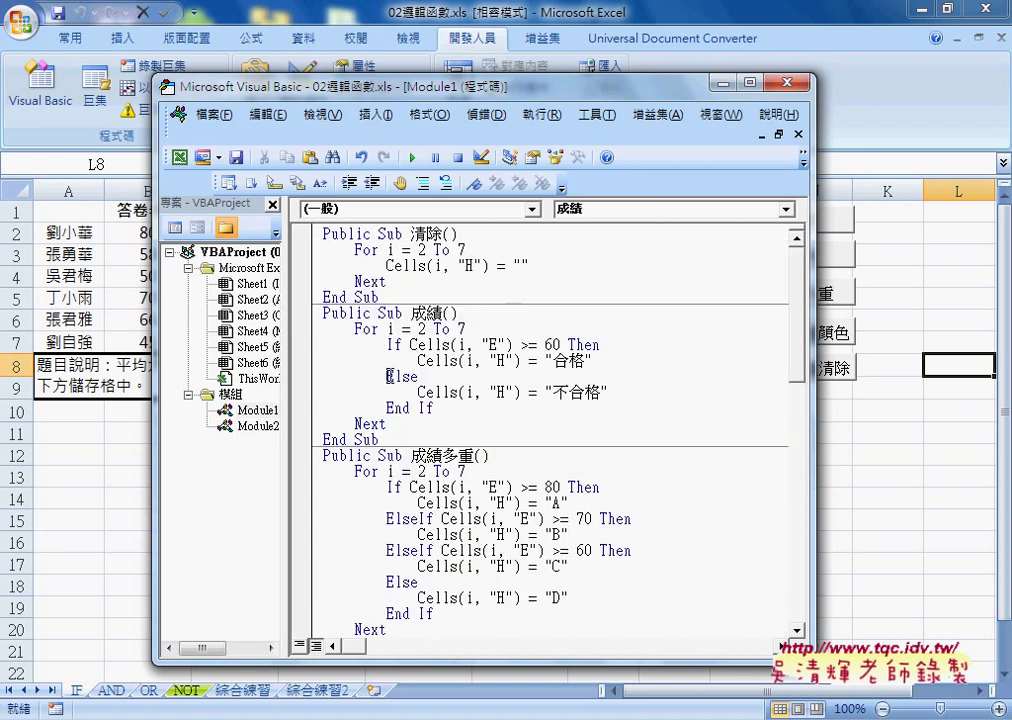
{"action": "left_click_drag", "start_coordinate": [322, 376], "coordinate": [620, 397]}
{"action": "key", "text": "ctrl+c"}
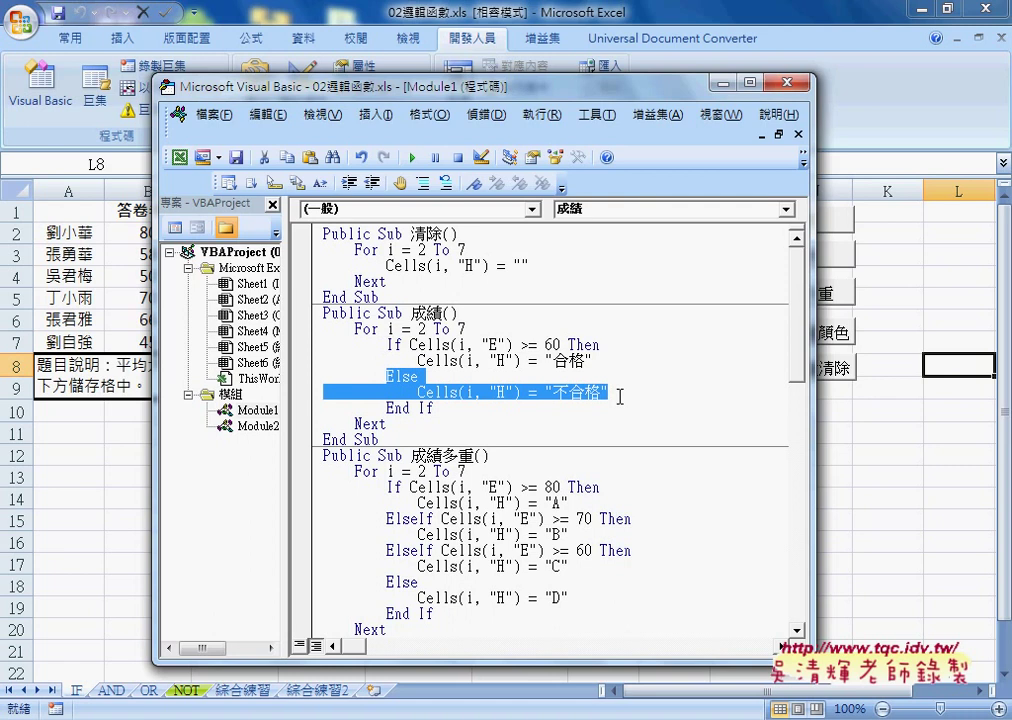
{"action": "key", "text": "Delete"}
{"action": "key", "text": "BackSpace"}
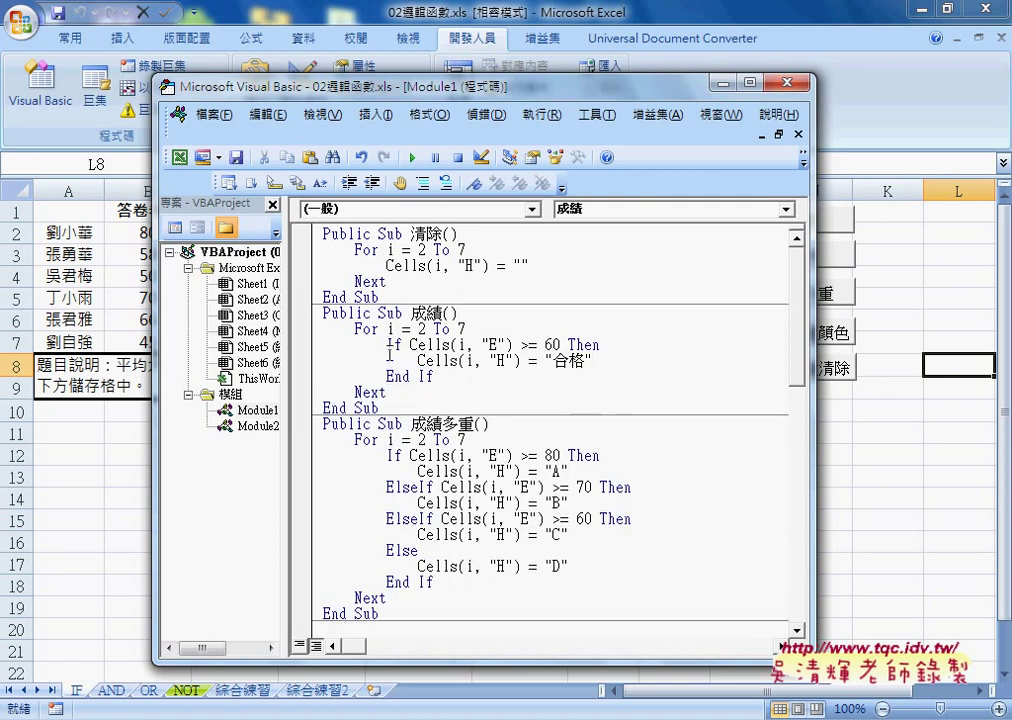
{"action": "left_click_drag", "start_coordinate": [410, 344], "coordinate": [562, 344]}
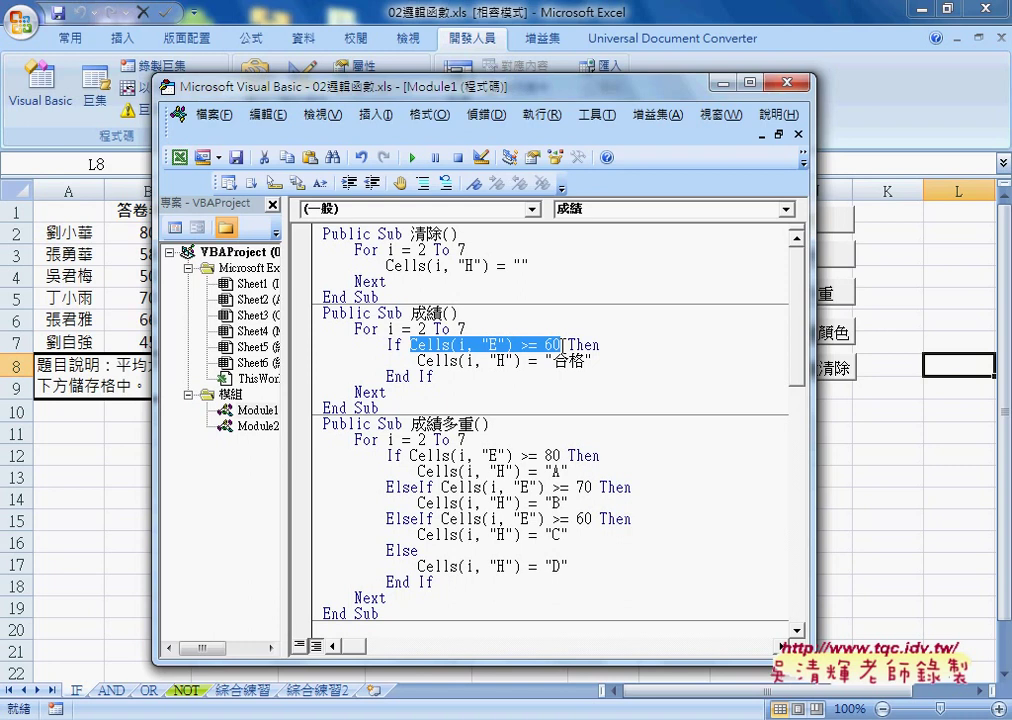
Run the If-only 成績 macro so column H shows 合格 for passing rows
{"action": "left_click_drag", "start_coordinate": [491, 88], "coordinate": [866, 96]}
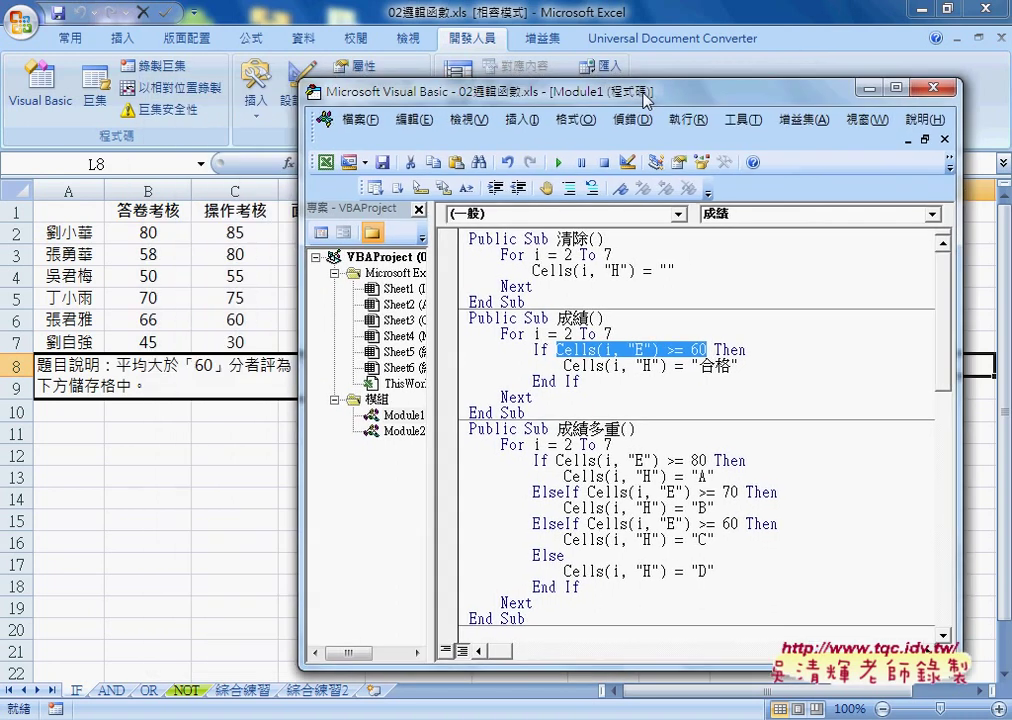
{"action": "left_click_drag", "start_coordinate": [716, 96], "coordinate": [127, 78]}
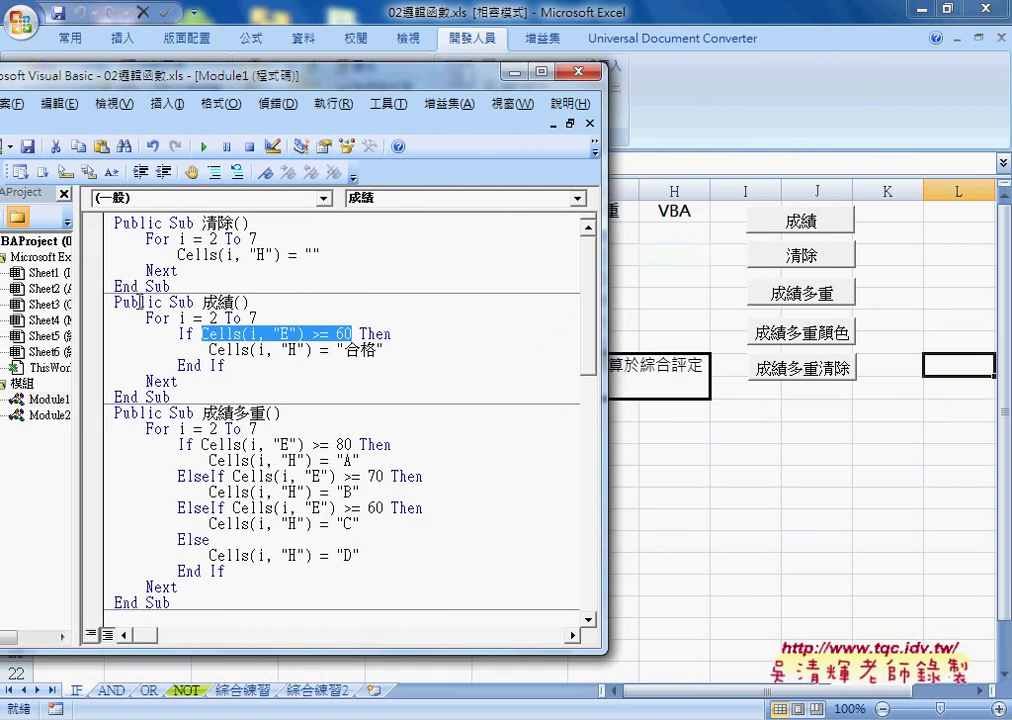
{"action": "left_click", "coordinate": [233, 343]}
{"action": "left_click", "coordinate": [204, 146]}
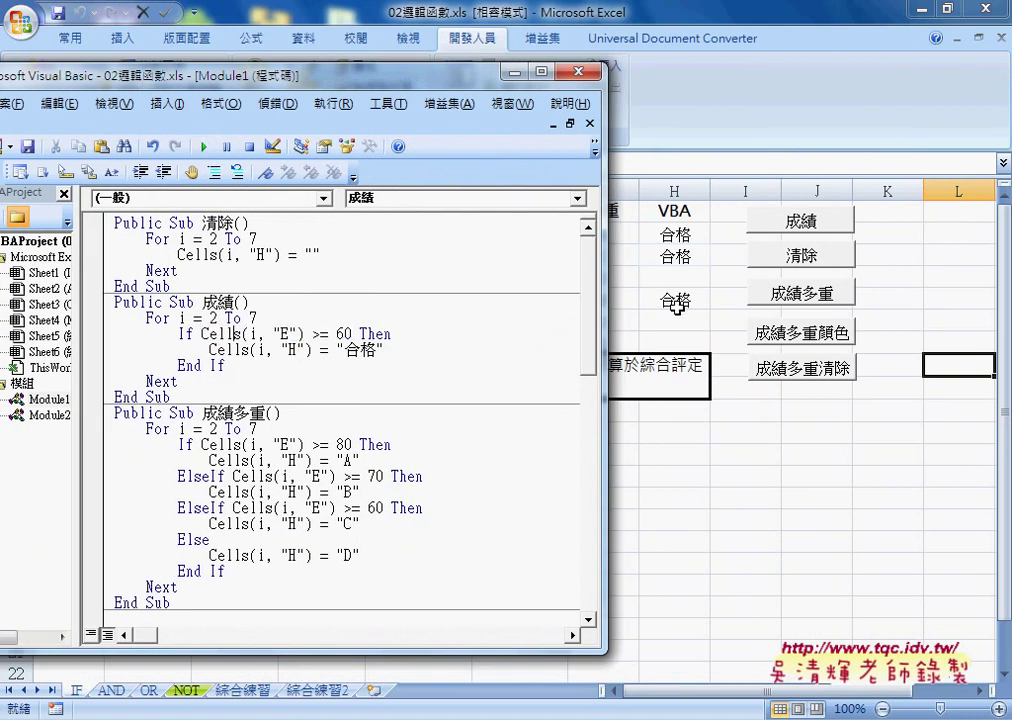
Paste the Else / 不合格 lines back below the 合格 line in 成績
{"action": "left_click", "coordinate": [270, 365]}
{"action": "key", "text": "Return"}
{"action": "key", "text": "ctrl+v"}
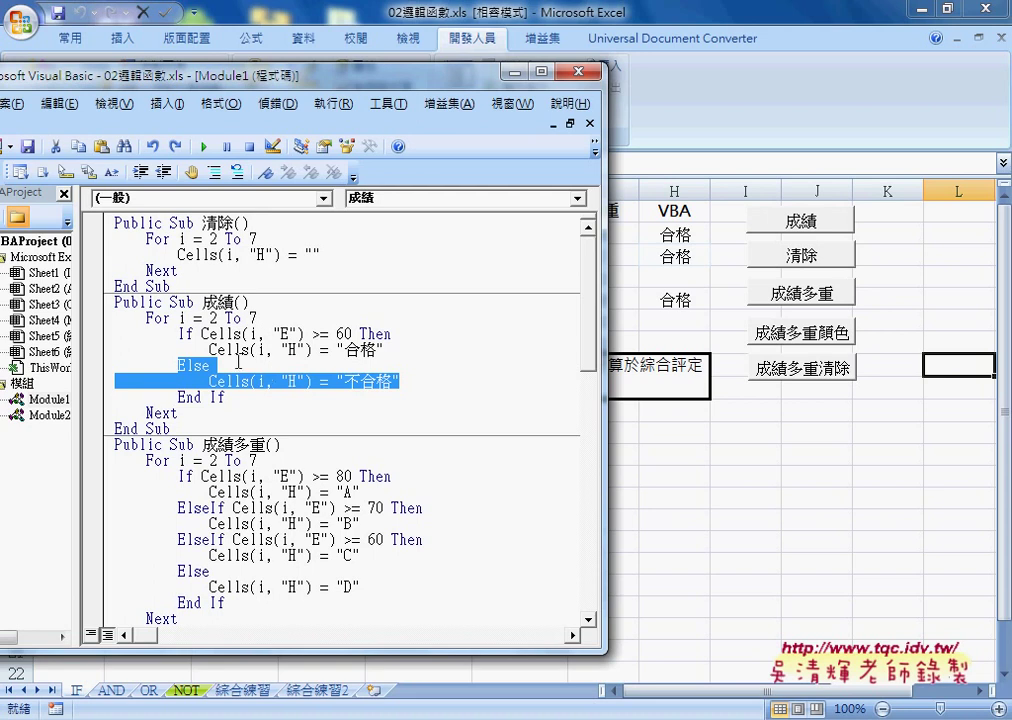
Highlight the >= 60 condition, the 合格 and 不合格 lines, and the column H cell reference
{"action": "left_click_drag", "start_coordinate": [202, 334], "coordinate": [352, 334]}
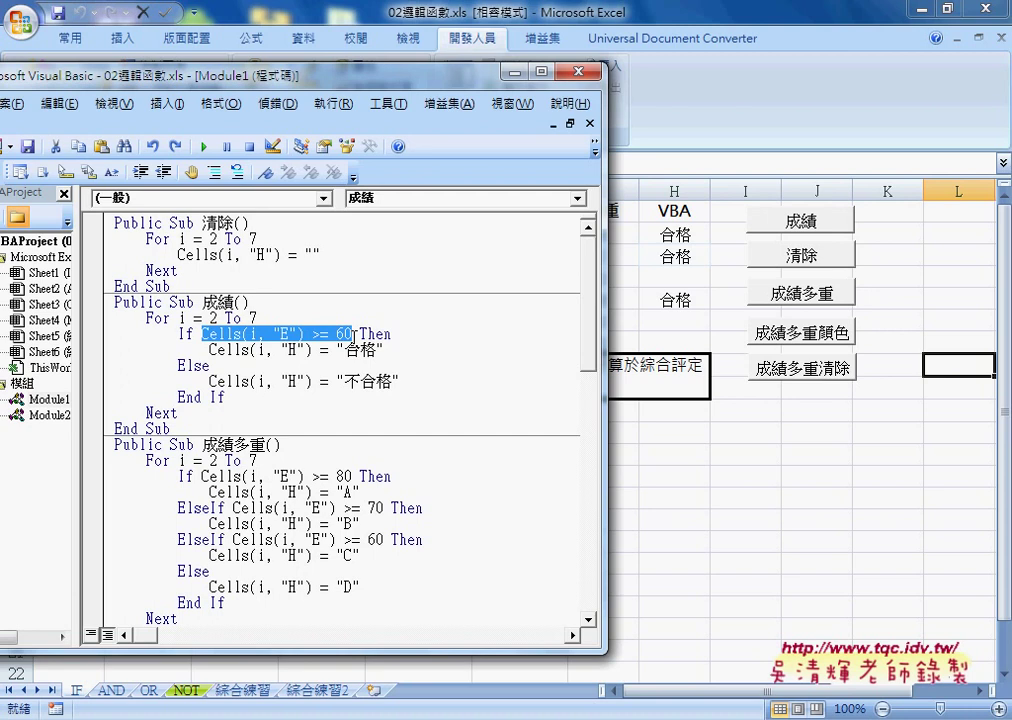
{"action": "left_click_drag", "start_coordinate": [209, 349], "coordinate": [386, 349]}
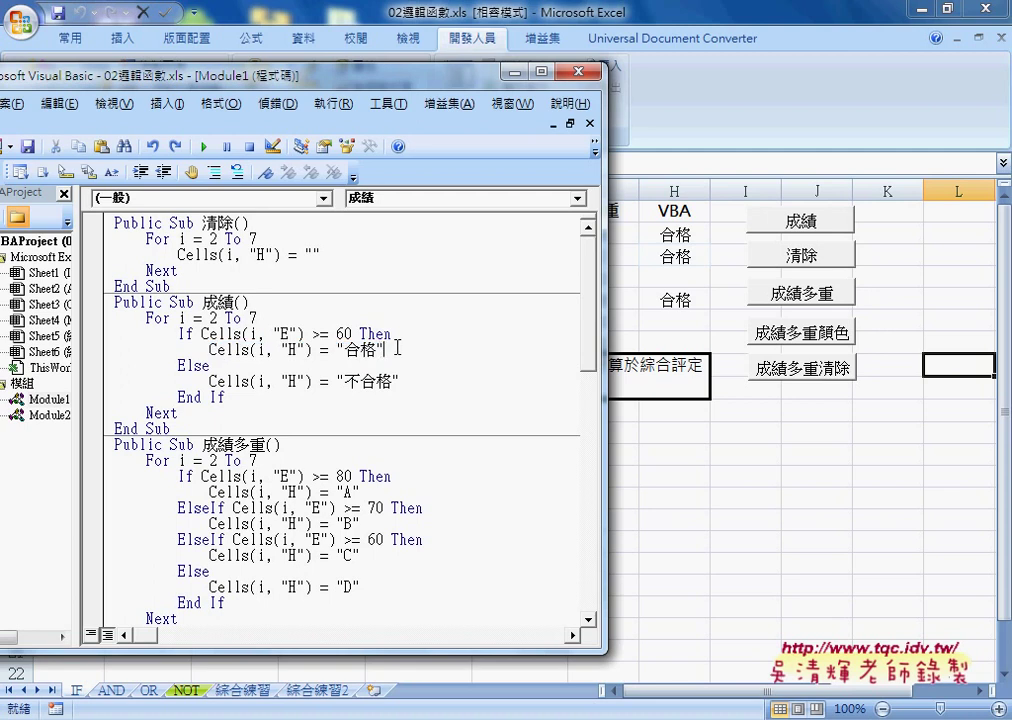
{"action": "left_click_drag", "start_coordinate": [398, 349], "coordinate": [209, 349]}
{"action": "left_click_drag", "start_coordinate": [337, 349], "coordinate": [384, 349]}
{"action": "left_click_drag", "start_coordinate": [311, 349], "coordinate": [211, 356]}
{"action": "left_click_drag", "start_coordinate": [209, 381], "coordinate": [398, 375]}
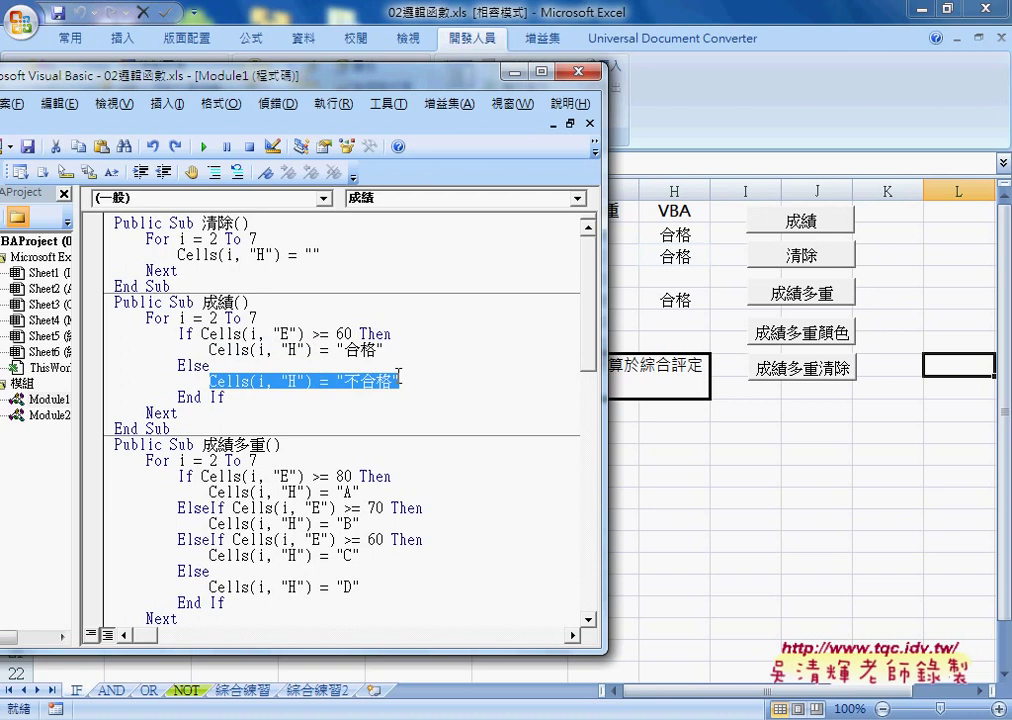
Run 成績 to fill column H with 合格/不合格, then clear it with 清除
{"action": "left_click", "coordinate": [210, 365]}
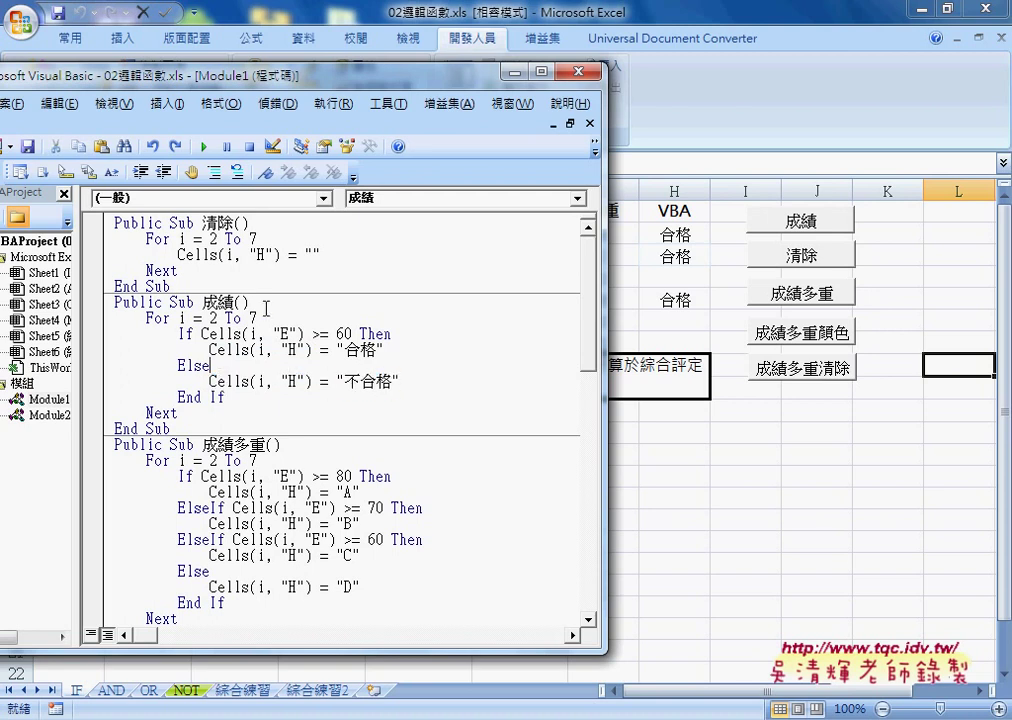
{"action": "left_click", "coordinate": [205, 147]}
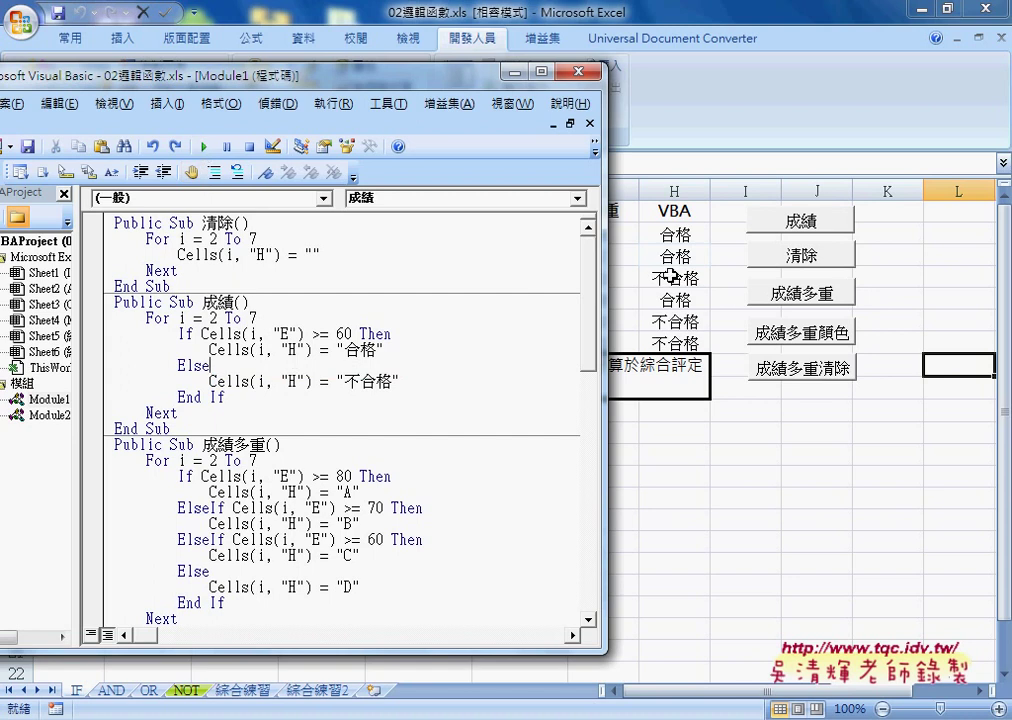
{"action": "left_click", "coordinate": [826, 260]}
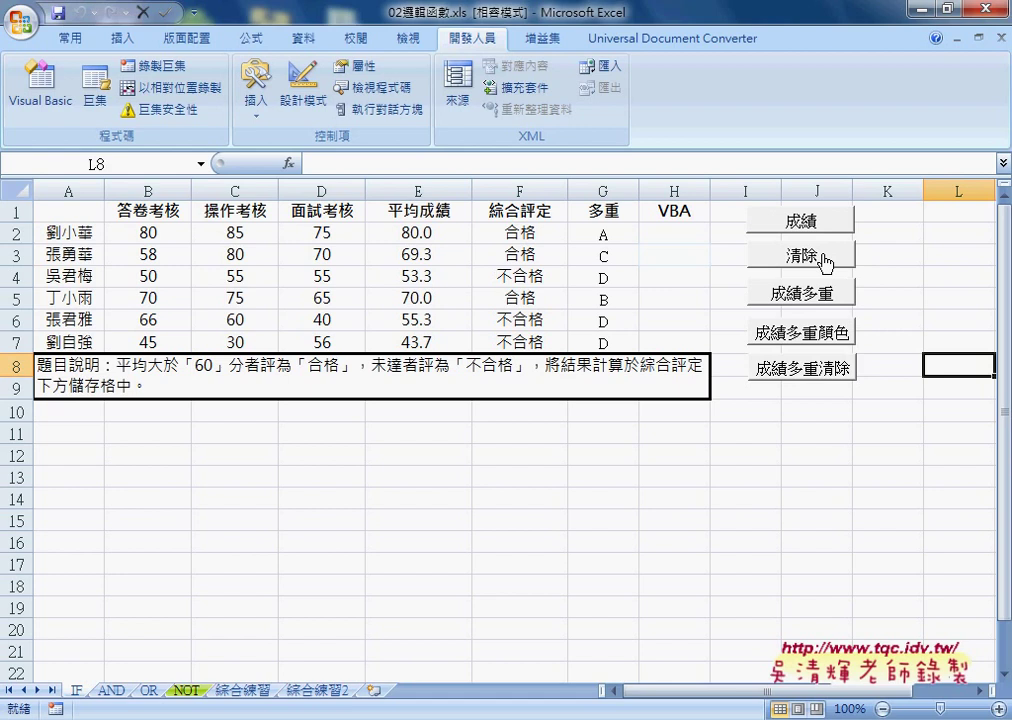
Try the 成績多重 button, clear column H, then open its Assign Macro (指定巨集) dialog
{"action": "left_click", "coordinate": [818, 295]}
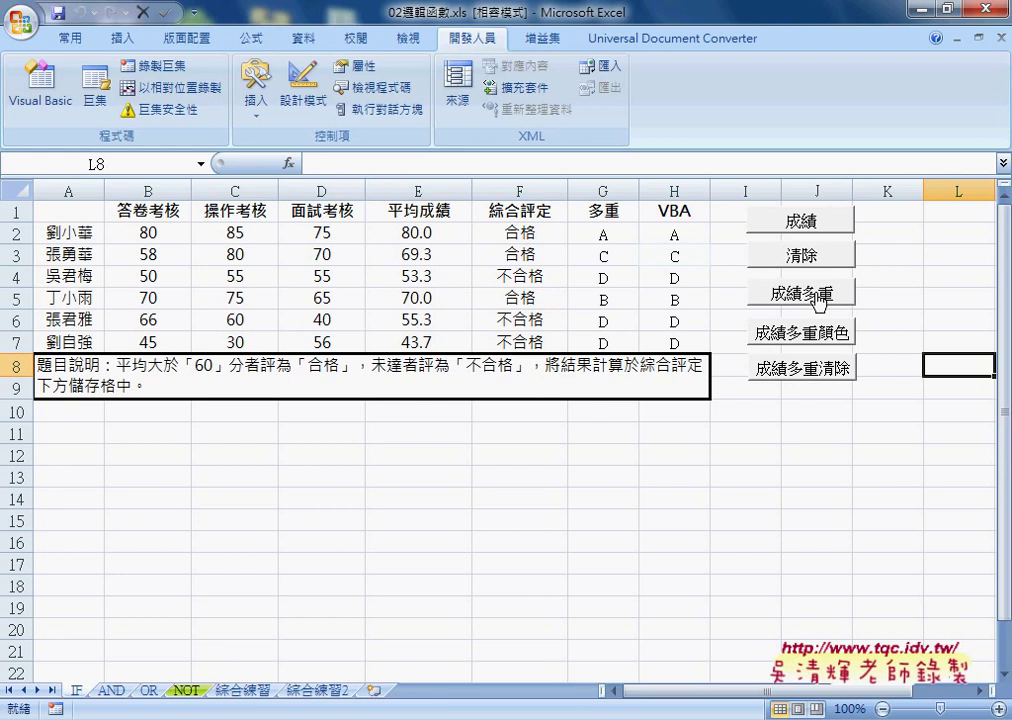
{"action": "left_click", "coordinate": [813, 262]}
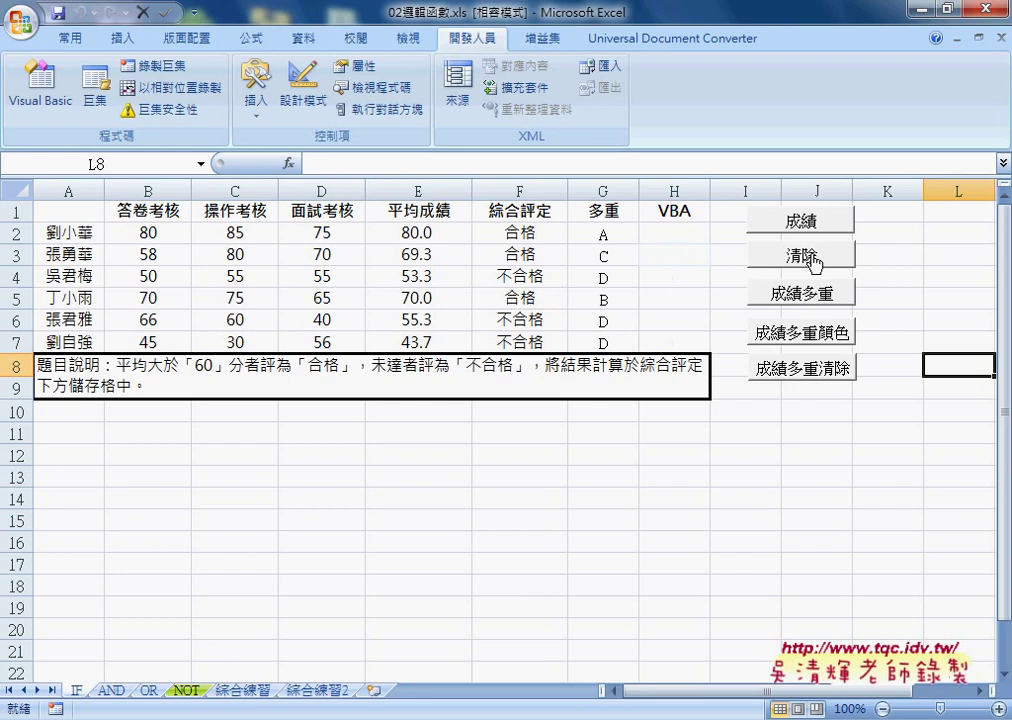
{"action": "right_click", "coordinate": [816, 295]}
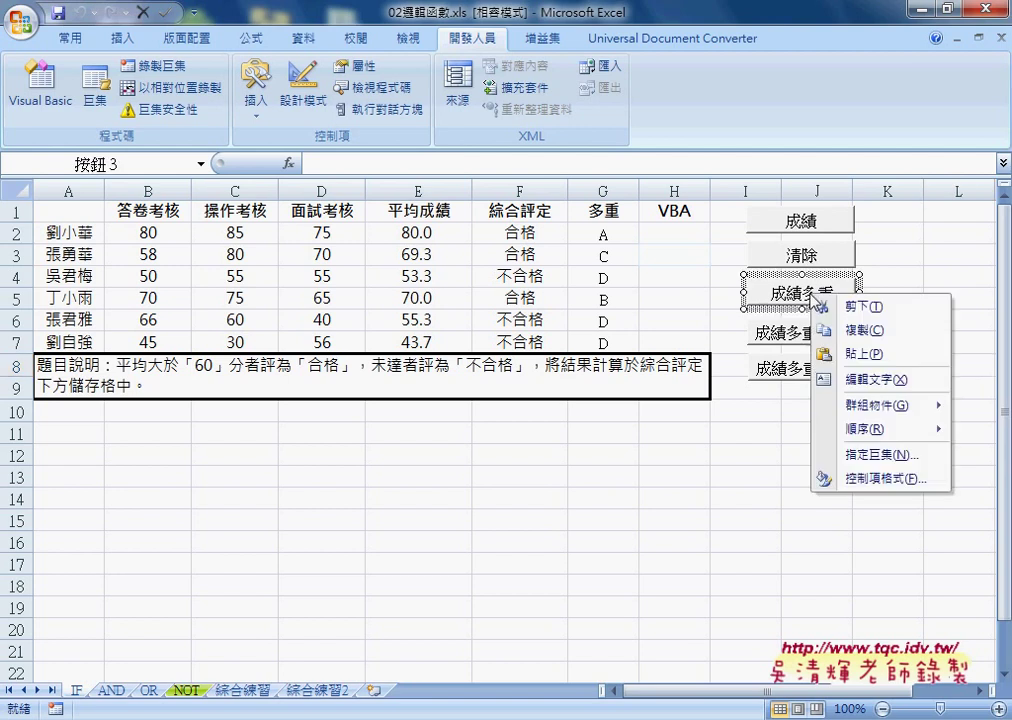
{"action": "left_click", "coordinate": [868, 455]}
Open the 成績多重 code, then open and cancel the Insert Procedure dialog
{"action": "left_click", "coordinate": [962, 336]}
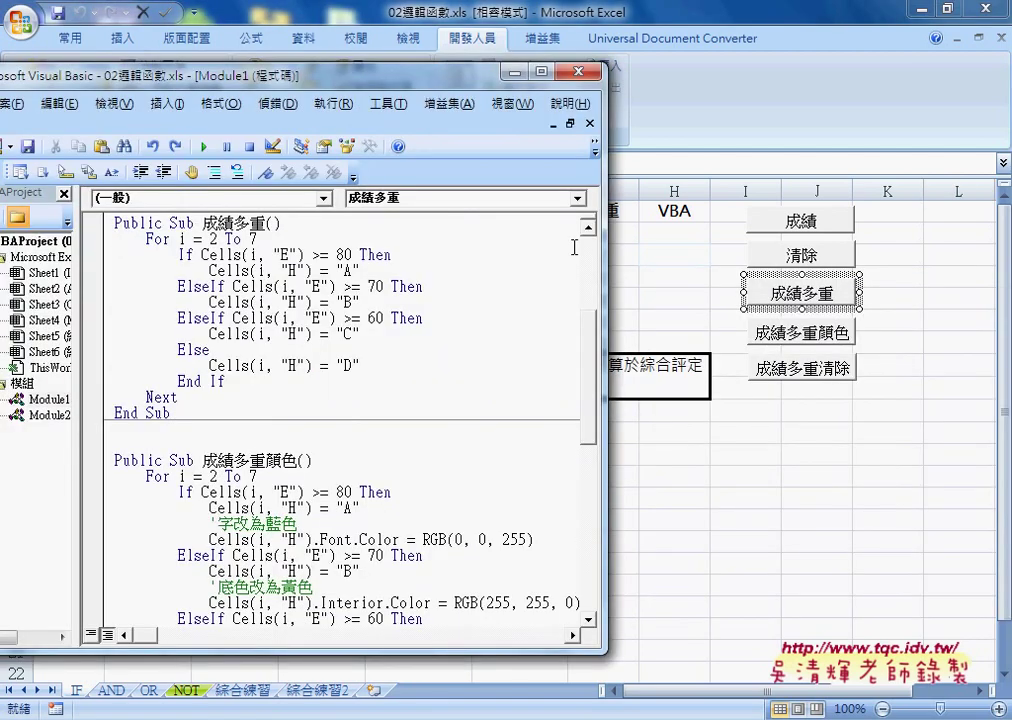
{"action": "left_click_drag", "start_coordinate": [378, 48], "coordinate": [600, 58]}
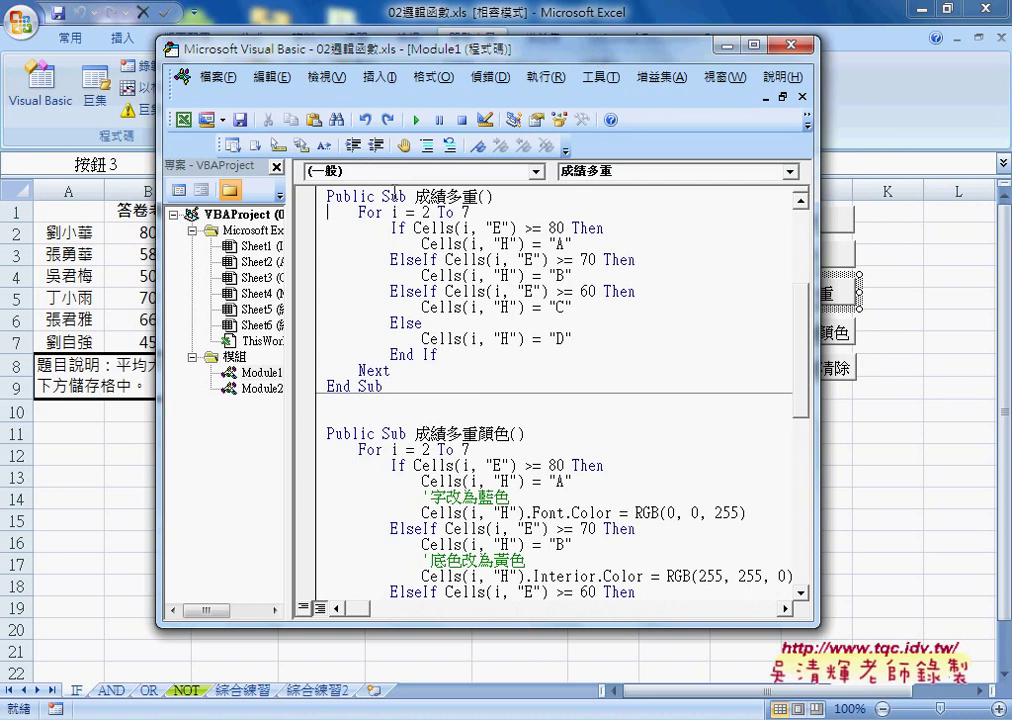
{"action": "left_click", "coordinate": [378, 77]}
{"action": "left_click", "coordinate": [404, 104]}
{"action": "left_click_drag", "start_coordinate": [435, 150], "coordinate": [443, 247]}
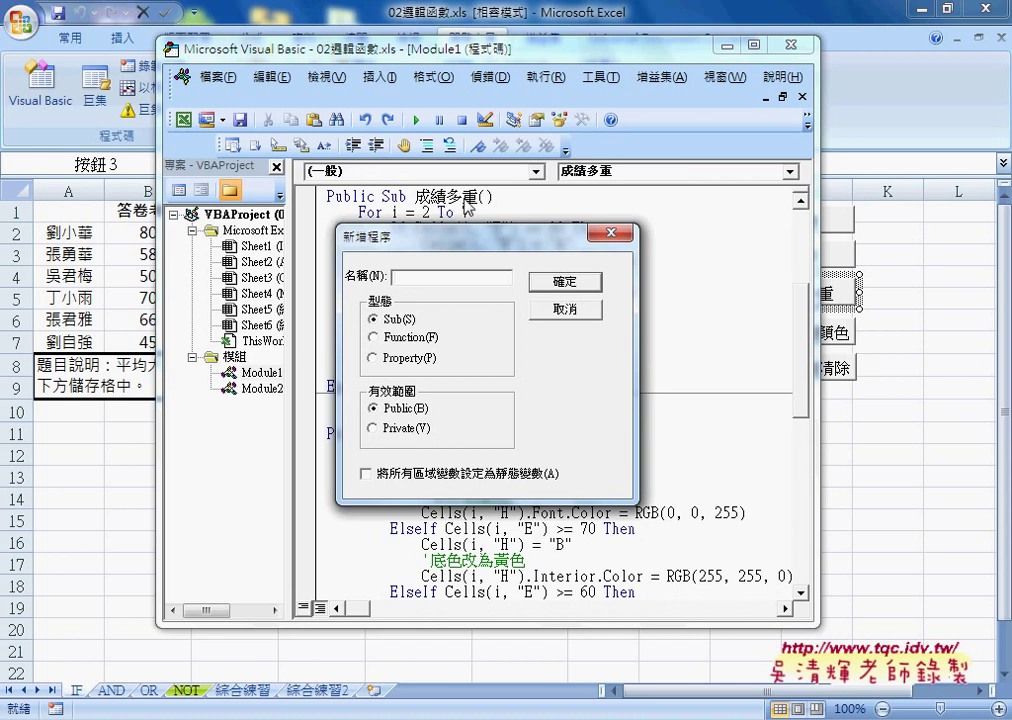
{"action": "key", "text": "Escape"}
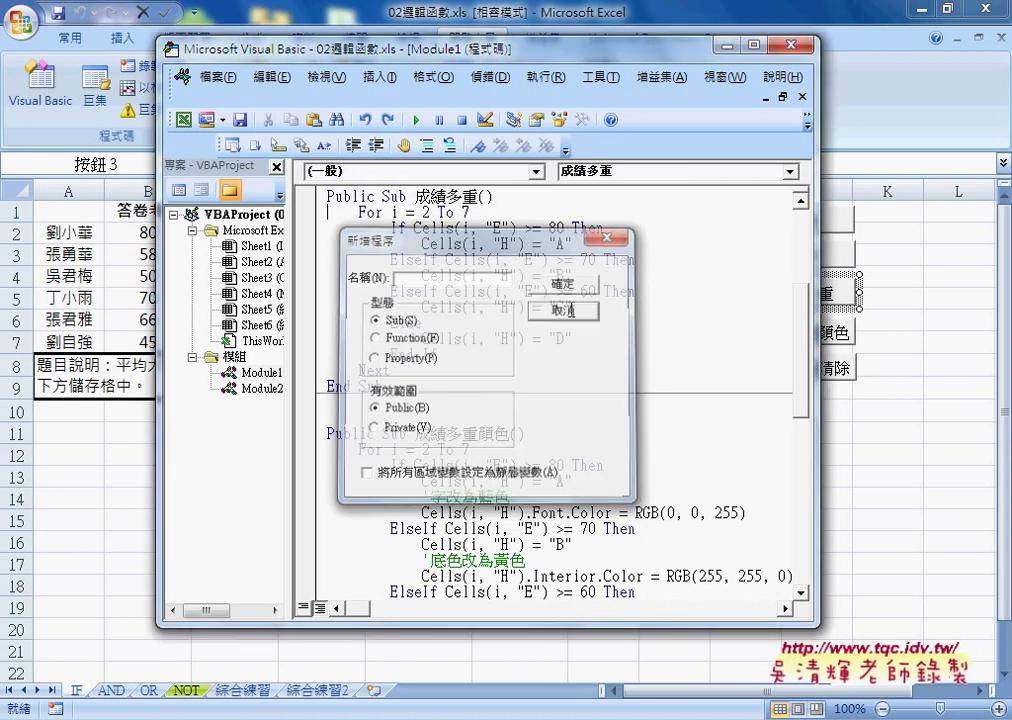
Delete the whole 成績多重 procedure and scroll back up to Sub 成績
{"action": "left_click_drag", "start_coordinate": [400, 386], "coordinate": [312, 204]}
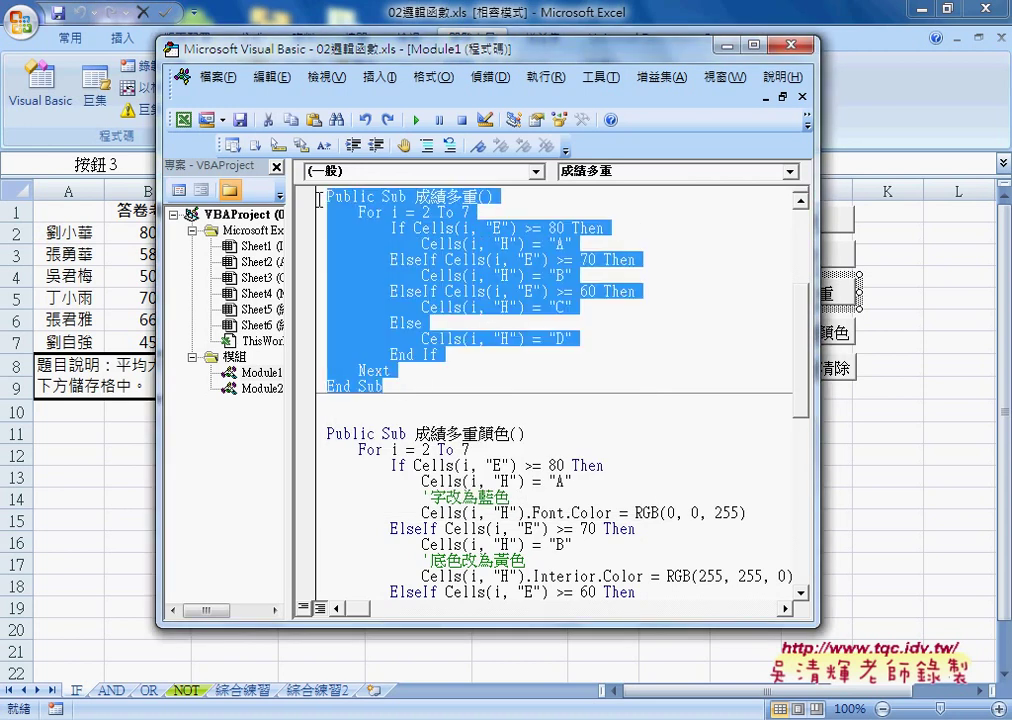
{"action": "key", "text": "Delete"}
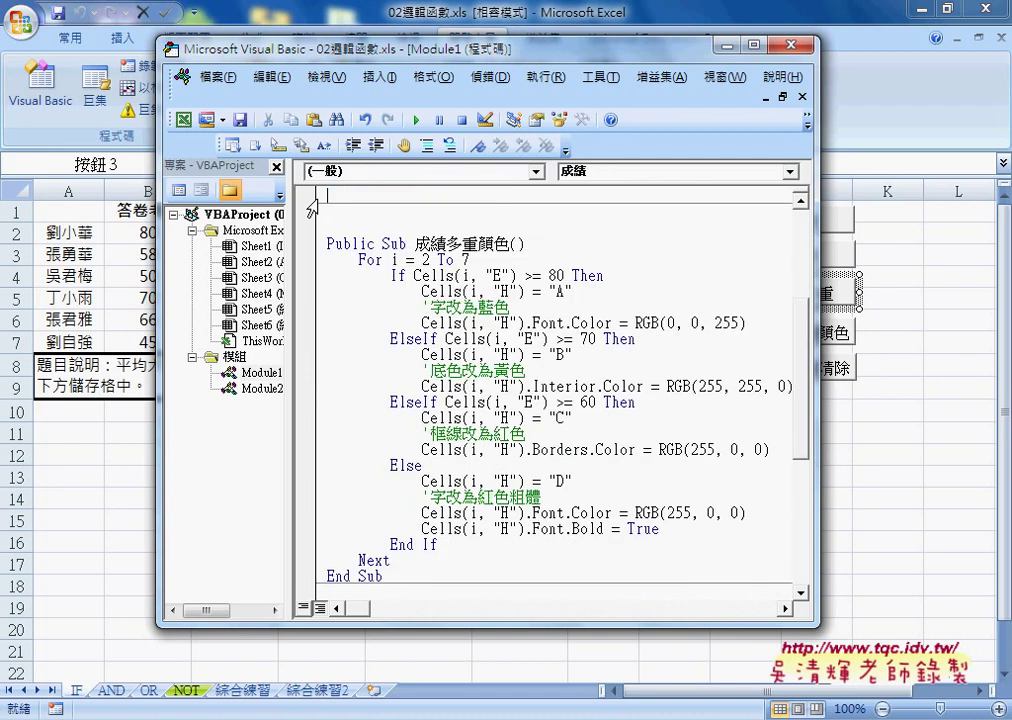
{"action": "scroll", "coordinate": [409, 323], "scroll_direction": "up", "scroll_amount": 3}
{"action": "scroll", "coordinate": [409, 323], "scroll_direction": "up", "scroll_amount": 2}
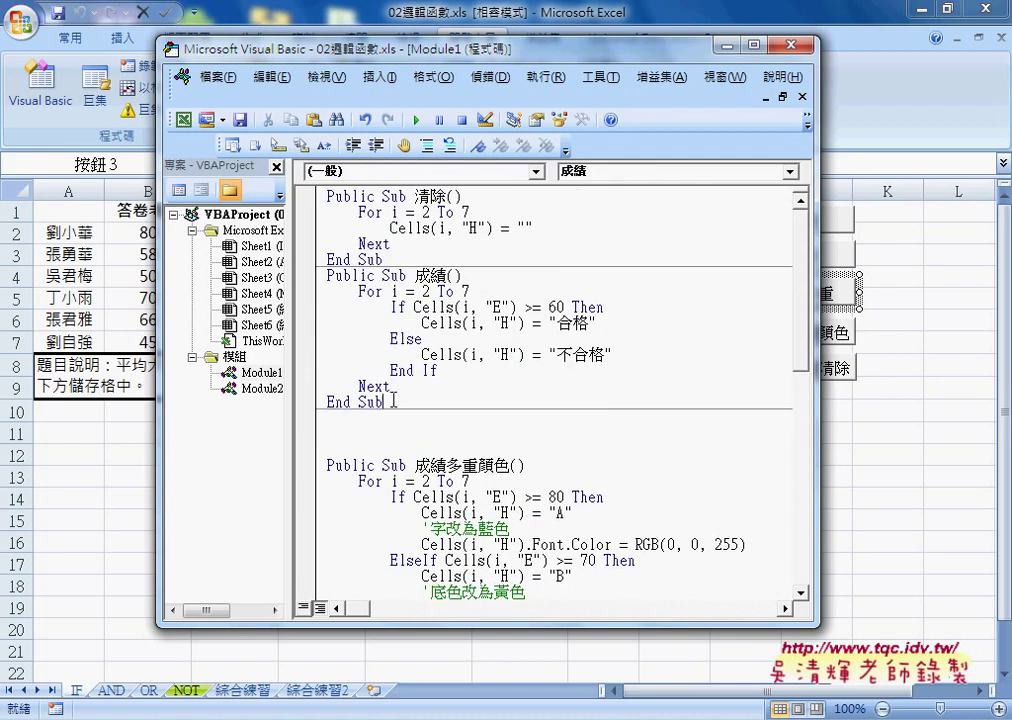
{"action": "left_click_drag", "start_coordinate": [384, 402], "coordinate": [301, 288]}
{"action": "key", "text": "ctrl+c"}
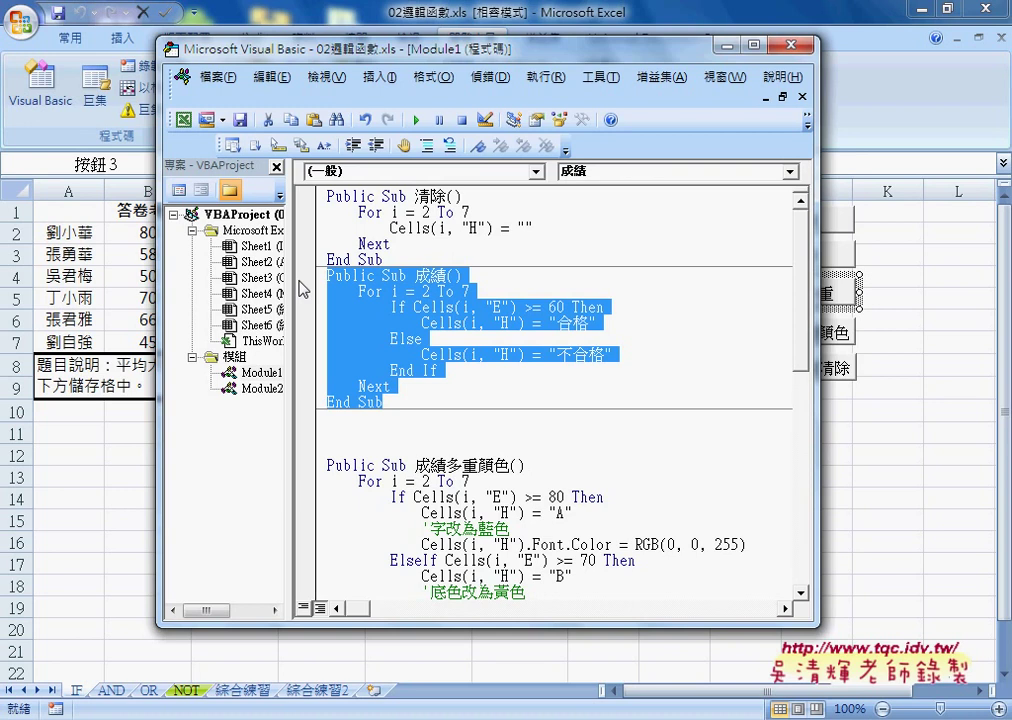
Paste a copy of 成績 below it and rename the copy to 成績多重
{"action": "left_click", "coordinate": [341, 424]}
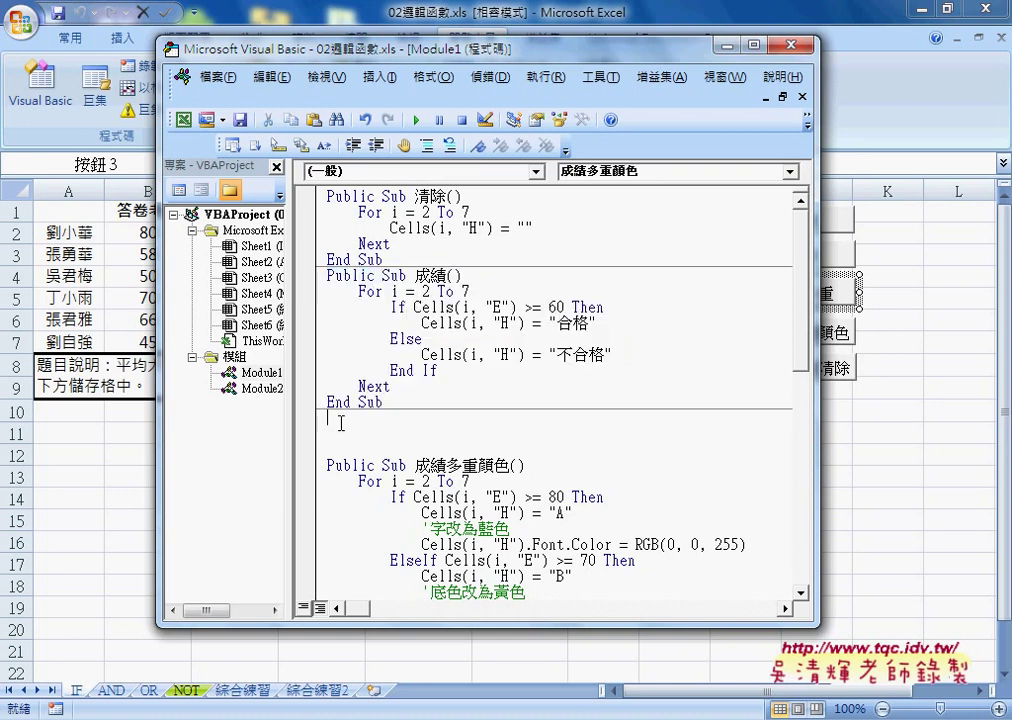
{"action": "key", "text": "ctrl+v"}
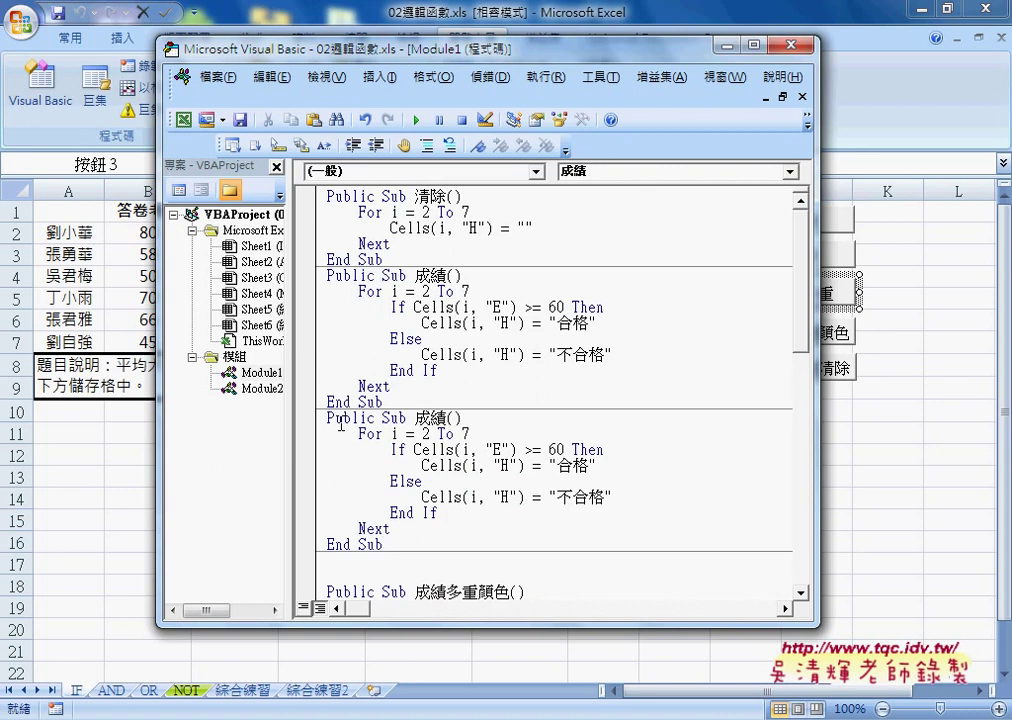
{"action": "left_click", "coordinate": [405, 275]}
{"action": "left_click", "coordinate": [414, 418]}
{"action": "type", "text": "ㄉ"}
{"action": "type", "text": "多"}
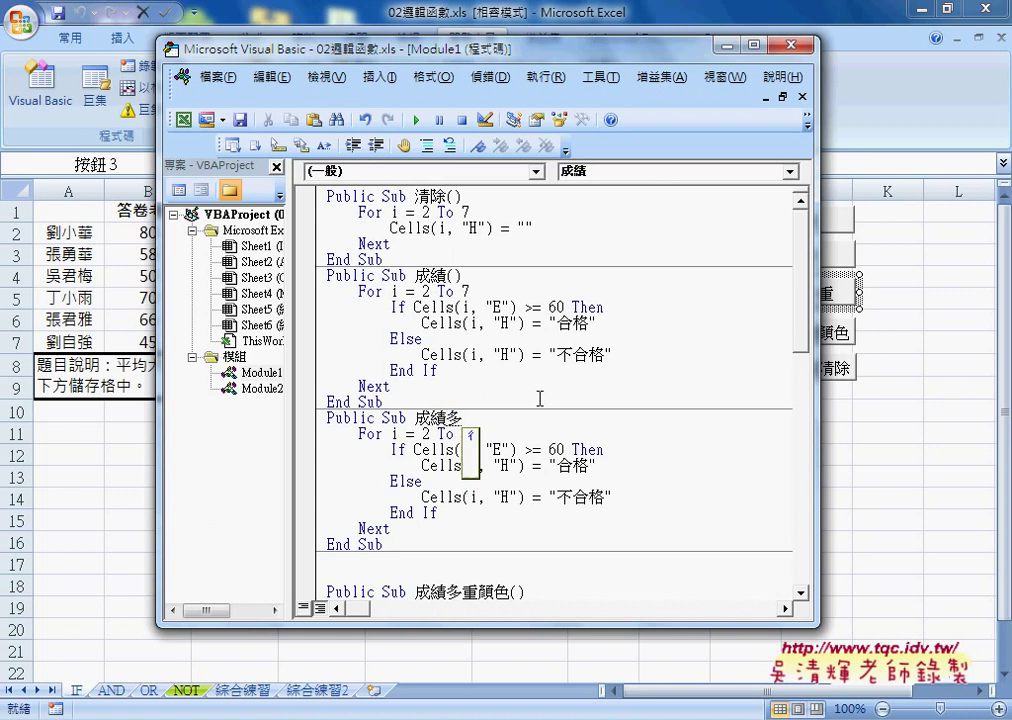
{"action": "type", "text": "ㄔ"}
{"action": "type", "text": "重"}
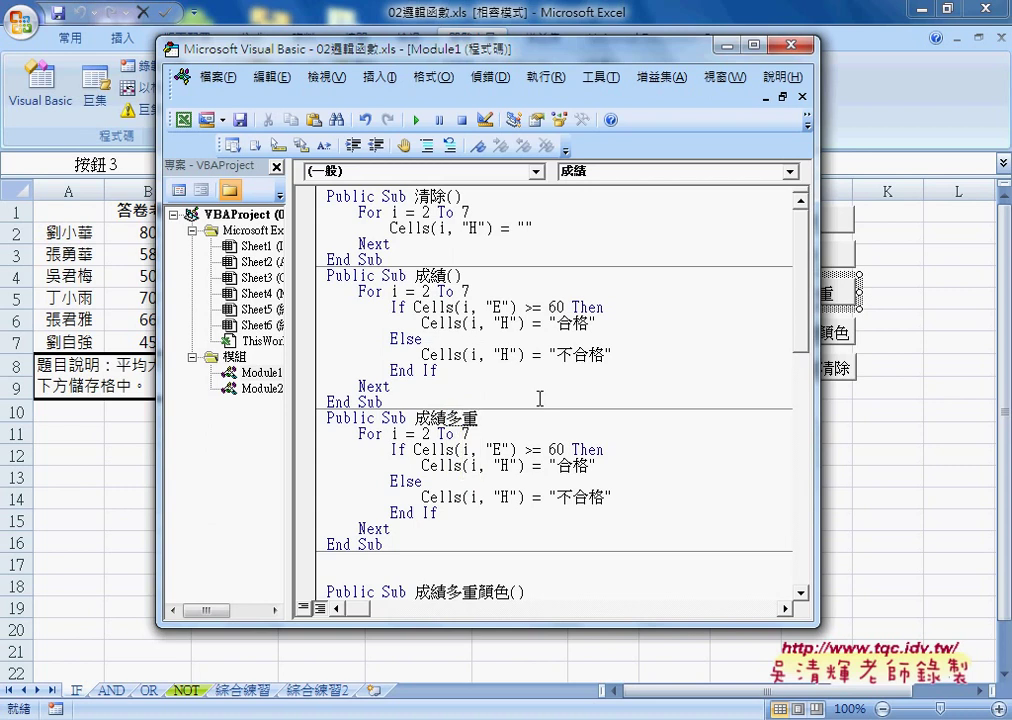
{"action": "key", "text": "Return"}
{"action": "key", "text": "Up"}
{"action": "key", "text": "Up"}
{"action": "key", "text": "Up"}
{"action": "scroll", "coordinate": [560, 418], "scroll_direction": "down", "scroll_amount": 2}
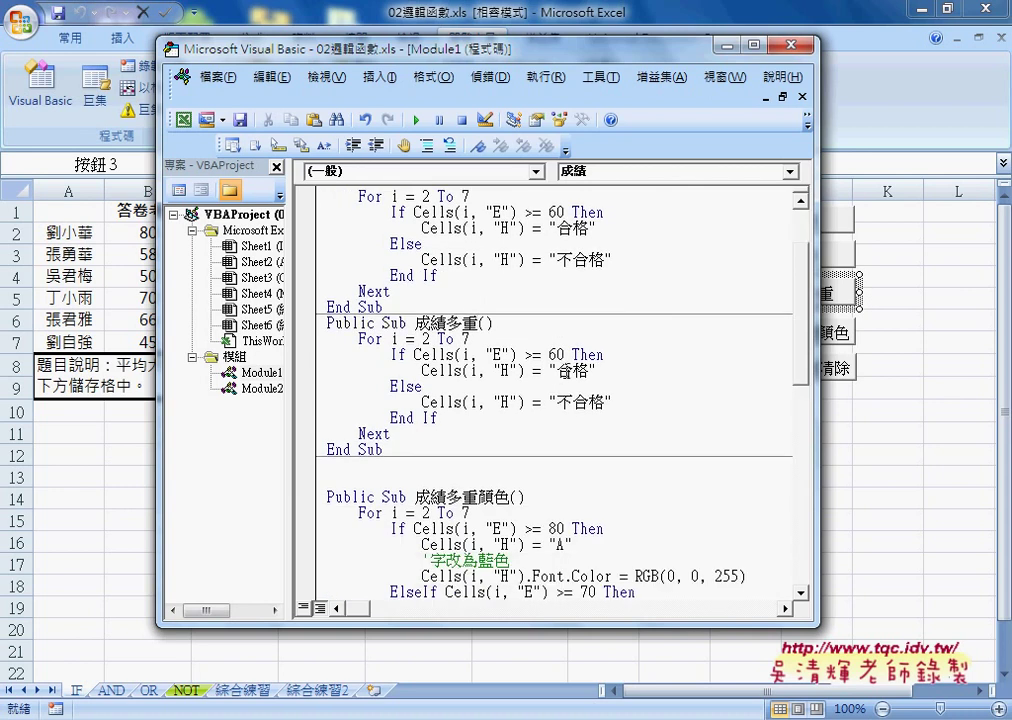
In 成績多重, change the threshold 60 to 80 and the result 合格 to "A"
{"action": "mouse_move", "coordinate": [557, 370]}
{"action": "left_mouse_down"}
{"action": "mouse_move", "coordinate": [588, 372]}
{"action": "mouse_move", "coordinate": [605, 402]}
{"action": "left_mouse_up"}
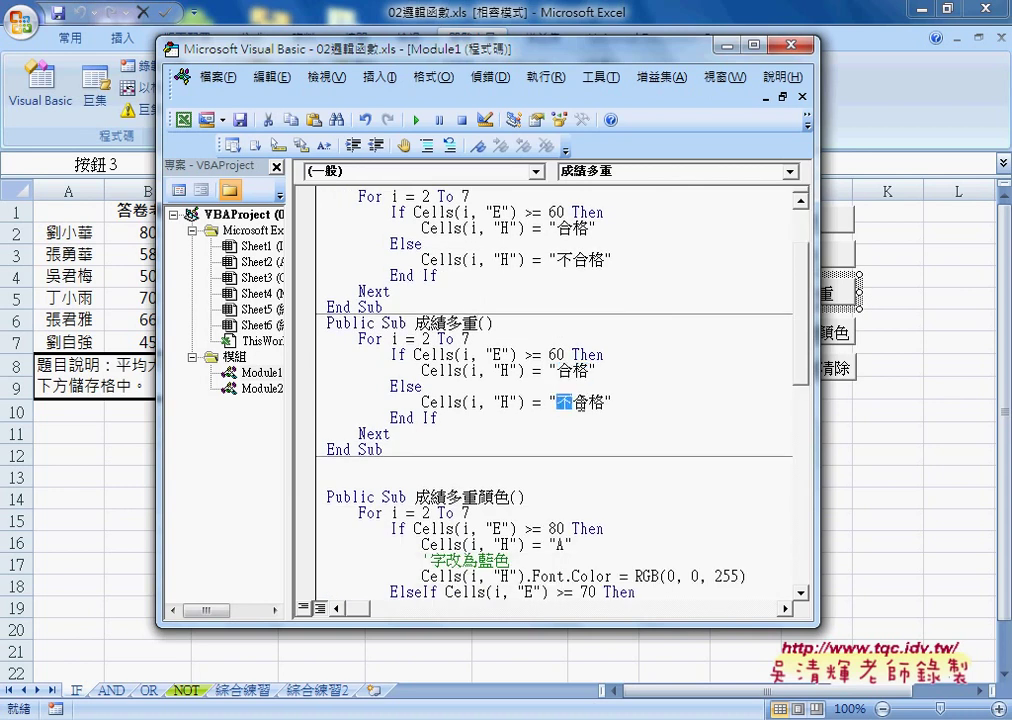
{"action": "left_click_drag", "start_coordinate": [549, 355], "coordinate": [557, 355]}
{"action": "type", "text": "8"}
{"action": "left_click_drag", "start_coordinate": [556, 370], "coordinate": [590, 372]}
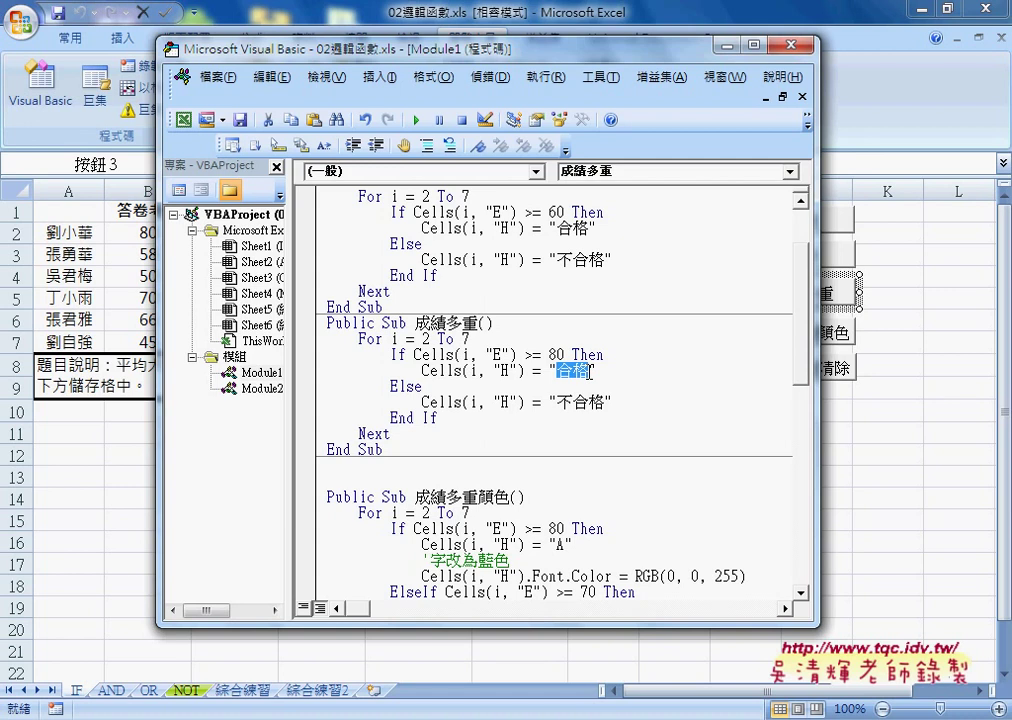
{"action": "type", "text": "A"}
{"action": "key", "text": "Right"}
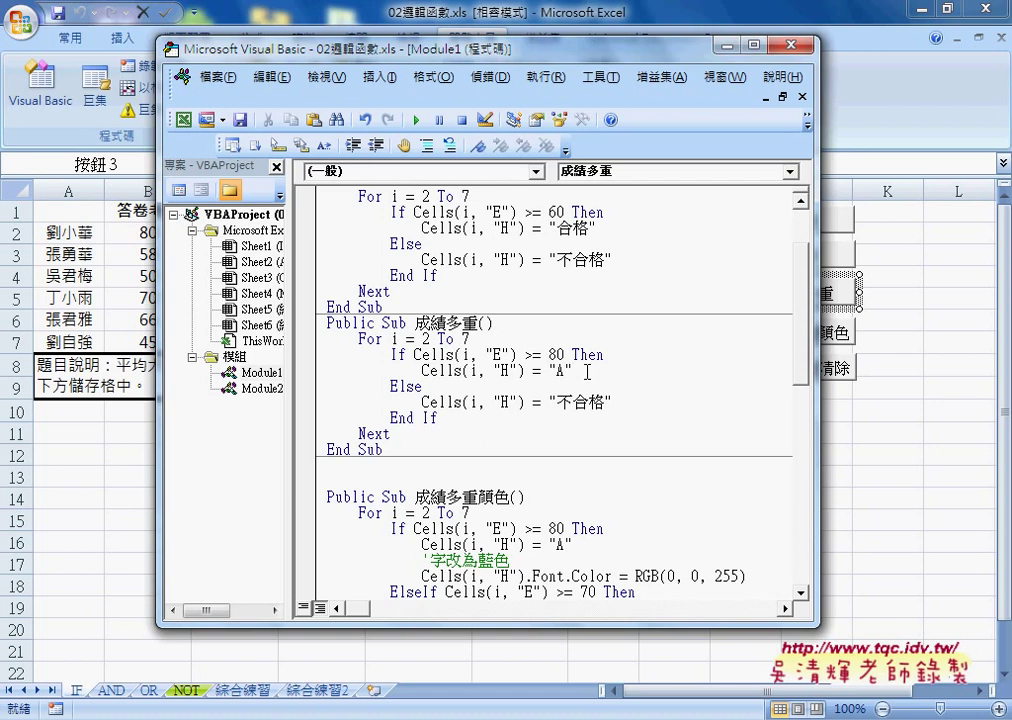
{"action": "key", "text": "Return"}
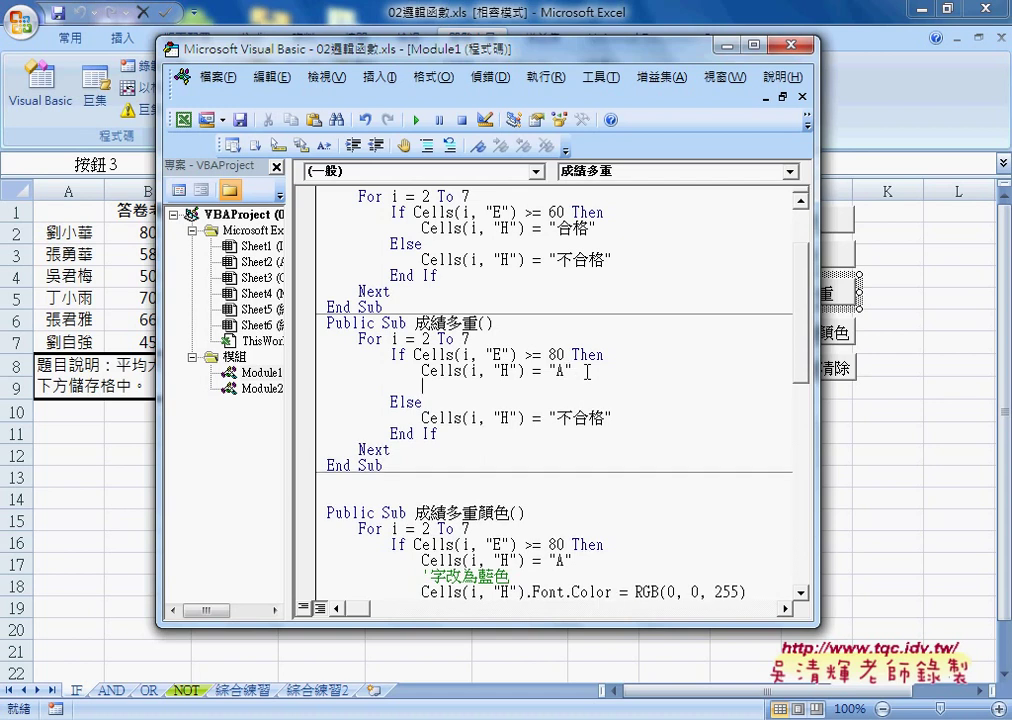
Type Else on the new line and copy the >= 80 / A lines after it as an ElseIf
{"action": "key", "text": "Home"}
{"action": "type", "text": "'"}
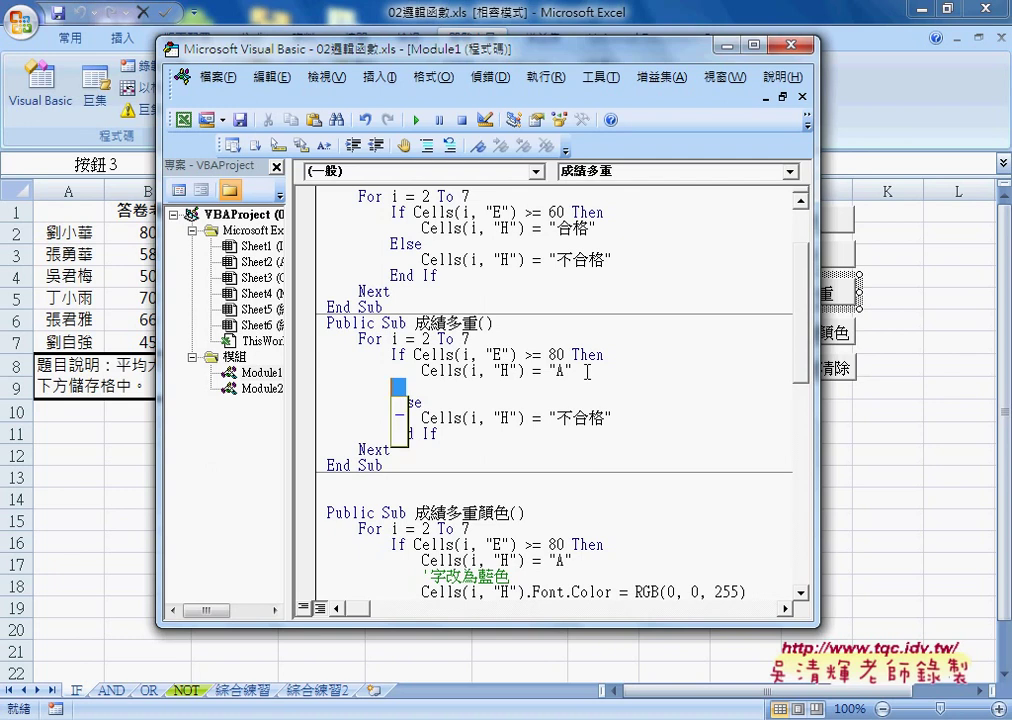
{"action": "type", "text": "else"}
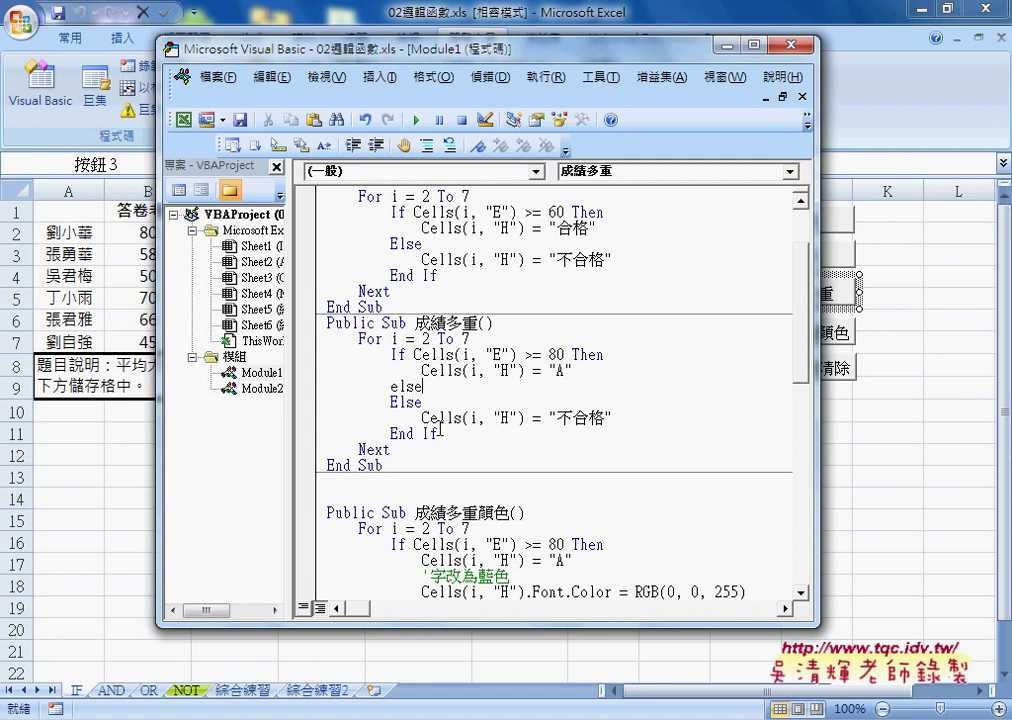
{"action": "left_click", "coordinate": [392, 354]}
{"action": "left_click_drag", "start_coordinate": [411, 354], "coordinate": [576, 371]}
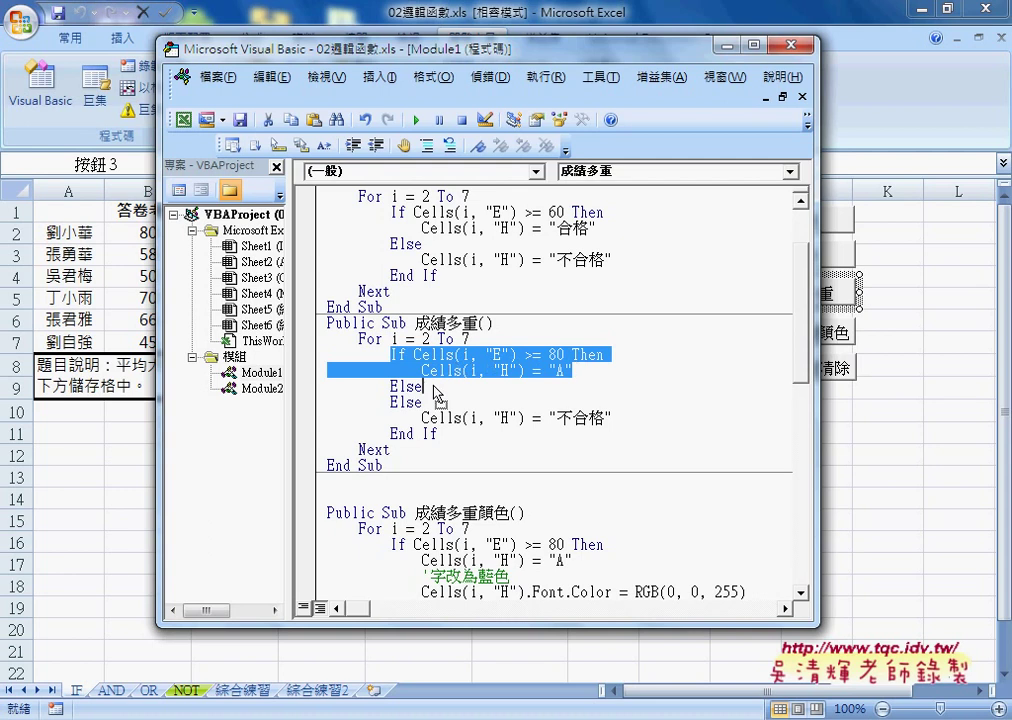
{"action": "left_click_drag", "start_coordinate": [434, 387], "coordinate": [434, 387]}
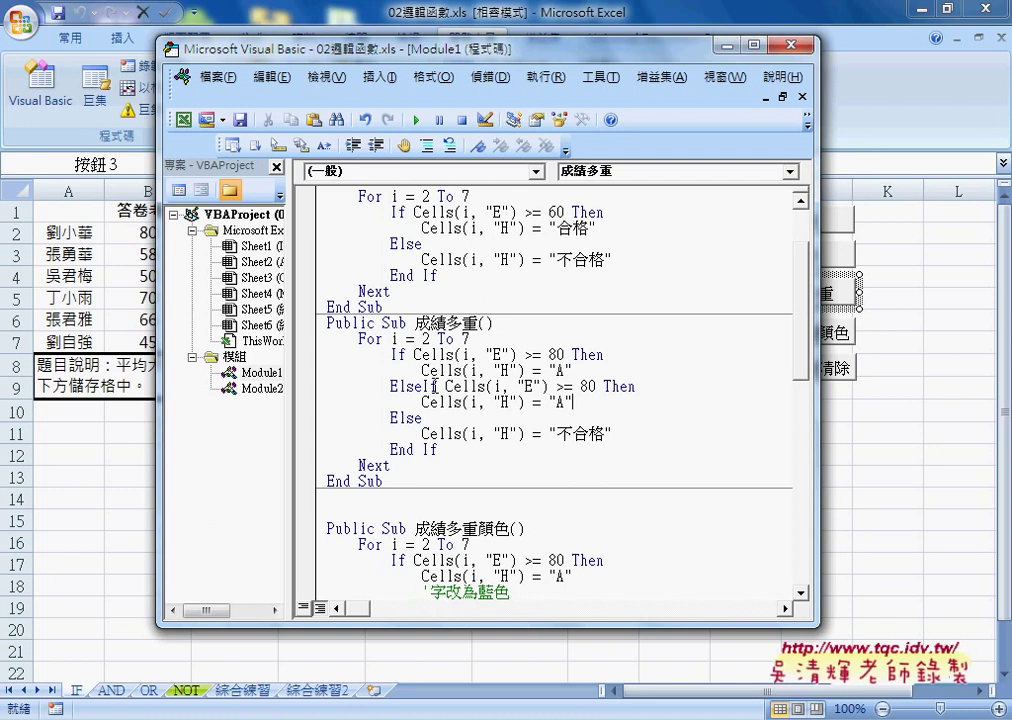
Change the ElseIf threshold to 70 and its result to "B", opening a line below
{"action": "left_click_drag", "start_coordinate": [423, 386], "coordinate": [390, 386]}
{"action": "mouse_move", "coordinate": [579, 386]}
{"action": "left_mouse_down"}
{"action": "mouse_move", "coordinate": [589, 386]}
{"action": "mouse_move", "coordinate": [556, 402]}
{"action": "left_mouse_up"}
{"action": "type", "text": "7"}
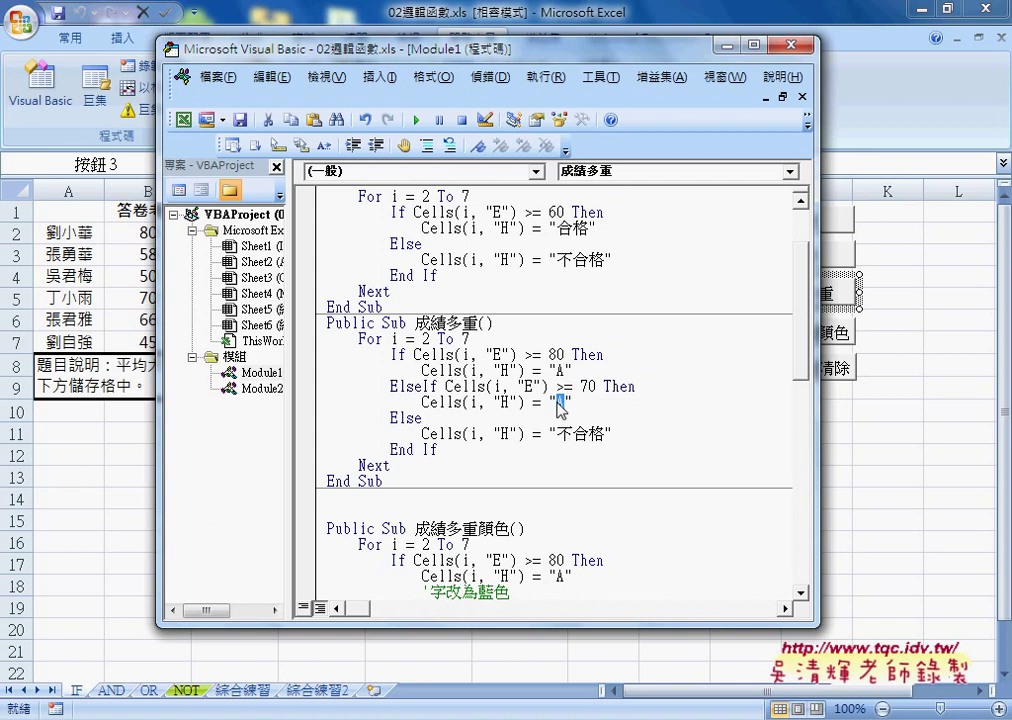
{"action": "type", "text": "B"}
{"action": "left_click_drag", "start_coordinate": [590, 402], "coordinate": [306, 385]}
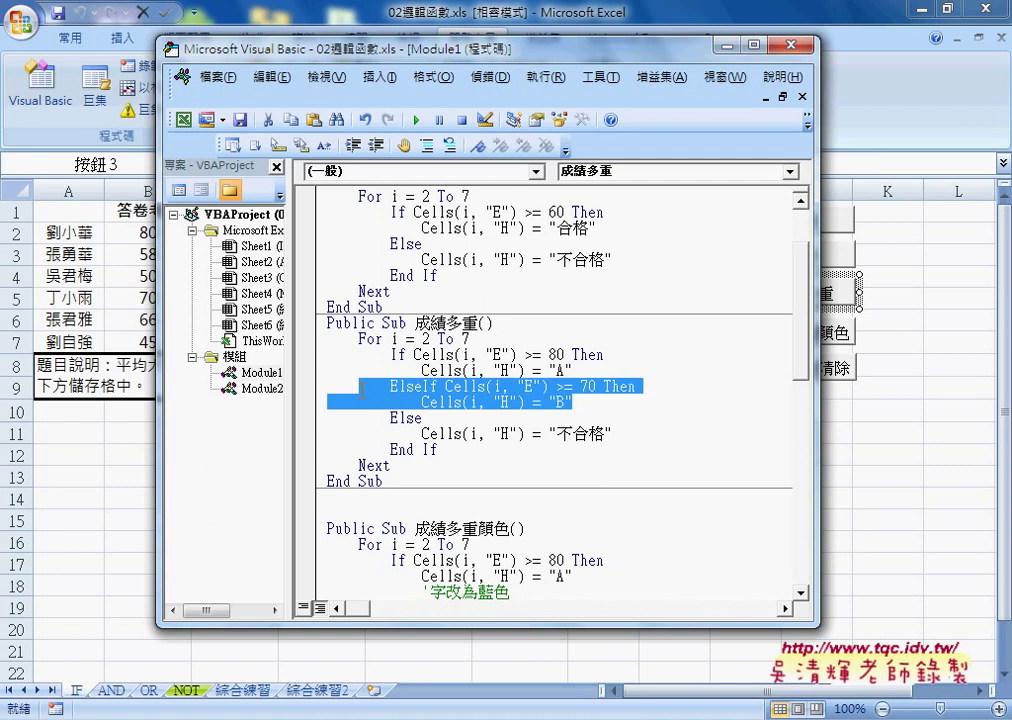
{"action": "left_click", "coordinate": [590, 402]}
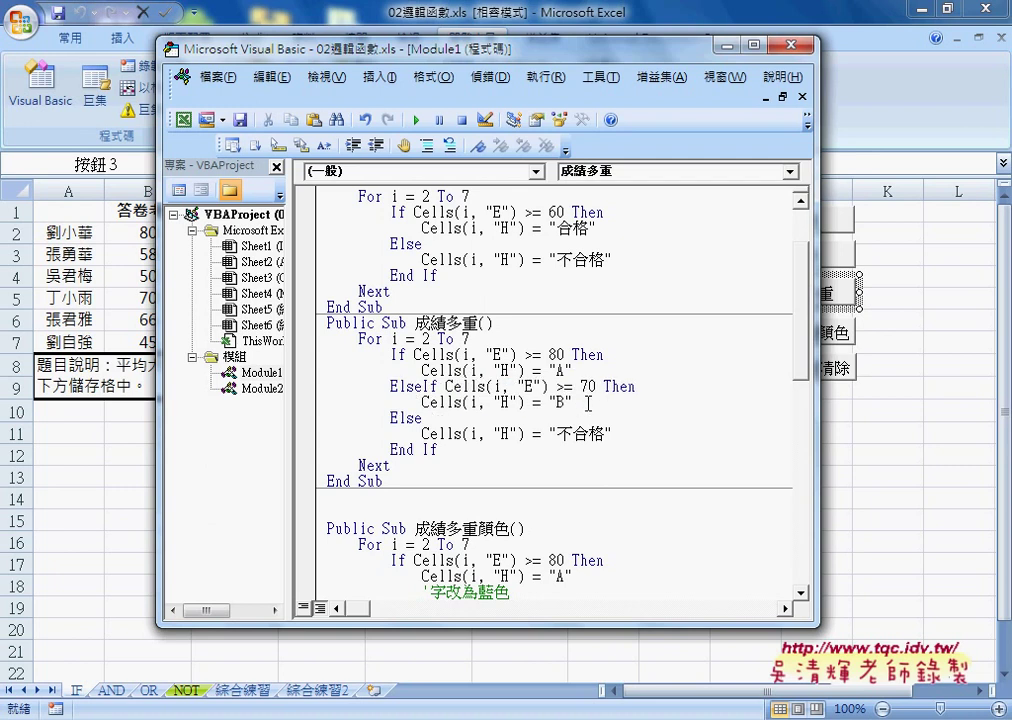
{"action": "key", "text": "Return"}
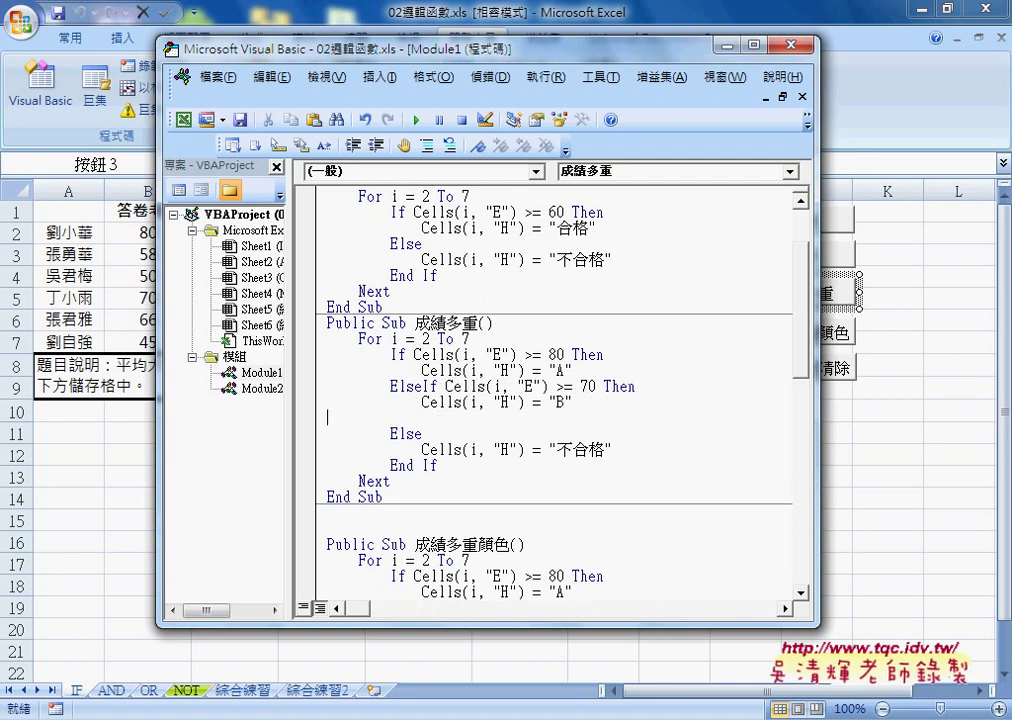
Copy the ElseIf lines as a >= 60 branch giving "C", and change the Else result to "D"
{"action": "mouse_move", "coordinate": [588, 402]}
{"action": "left_mouse_down"}
{"action": "mouse_move", "coordinate": [290, 397]}
{"action": "mouse_move", "coordinate": [335, 430]}
{"action": "left_mouse_up"}
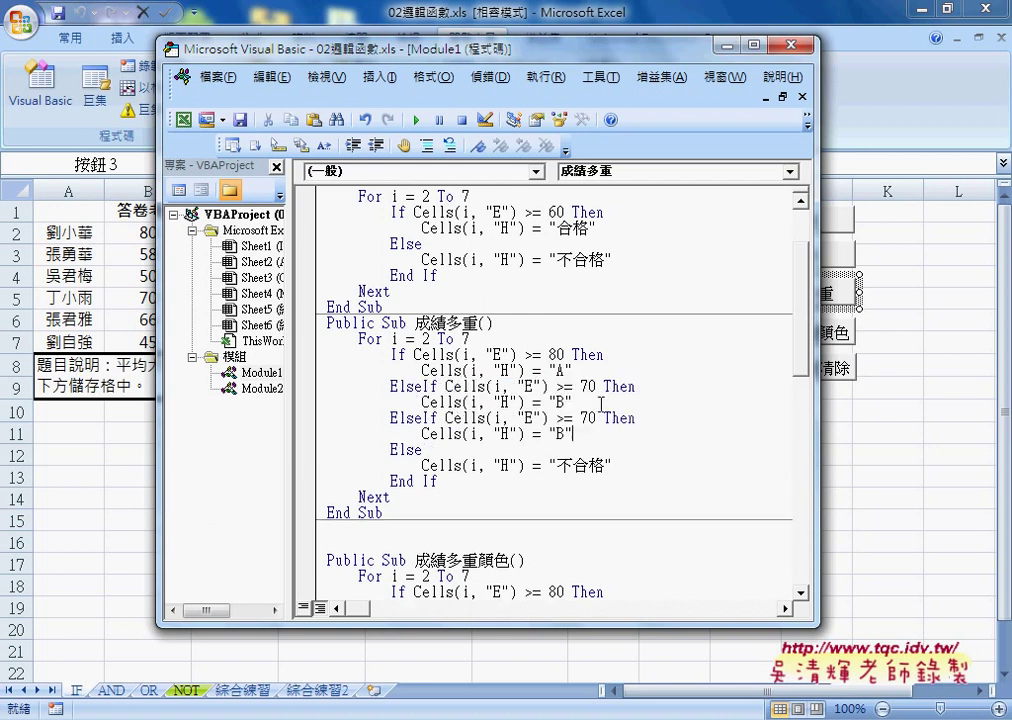
{"action": "mouse_move", "coordinate": [589, 418]}
{"action": "left_mouse_down"}
{"action": "mouse_move", "coordinate": [558, 433]}
{"action": "mouse_move", "coordinate": [602, 469]}
{"action": "left_mouse_up"}
{"action": "type", "text": "6"}
{"action": "type", "text": "C"}
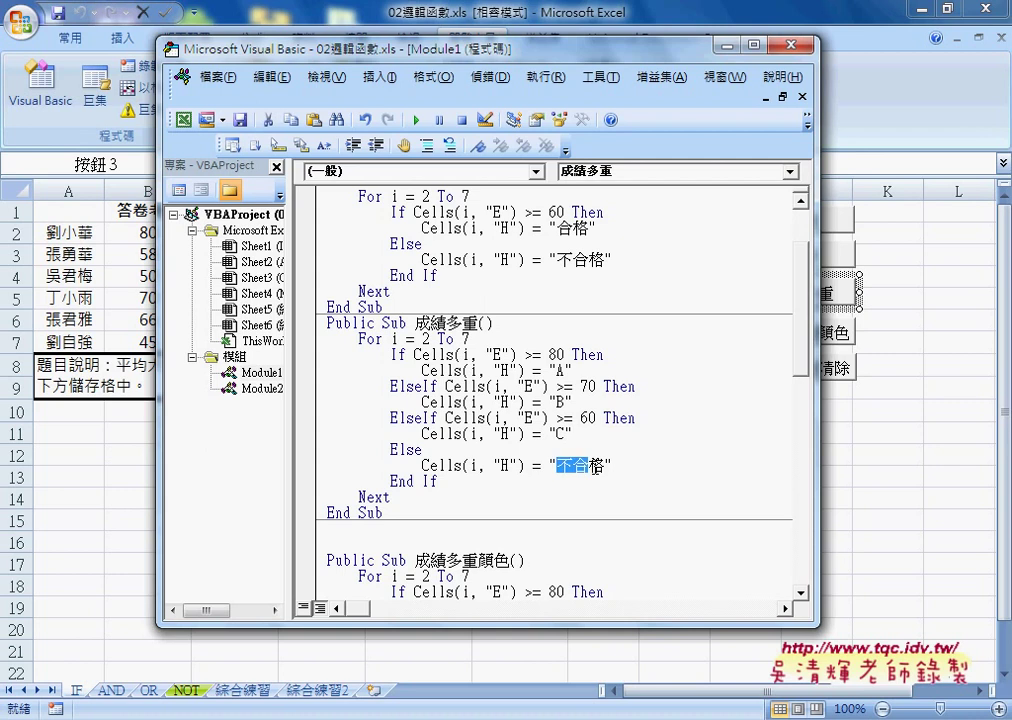
{"action": "type", "text": "D"}
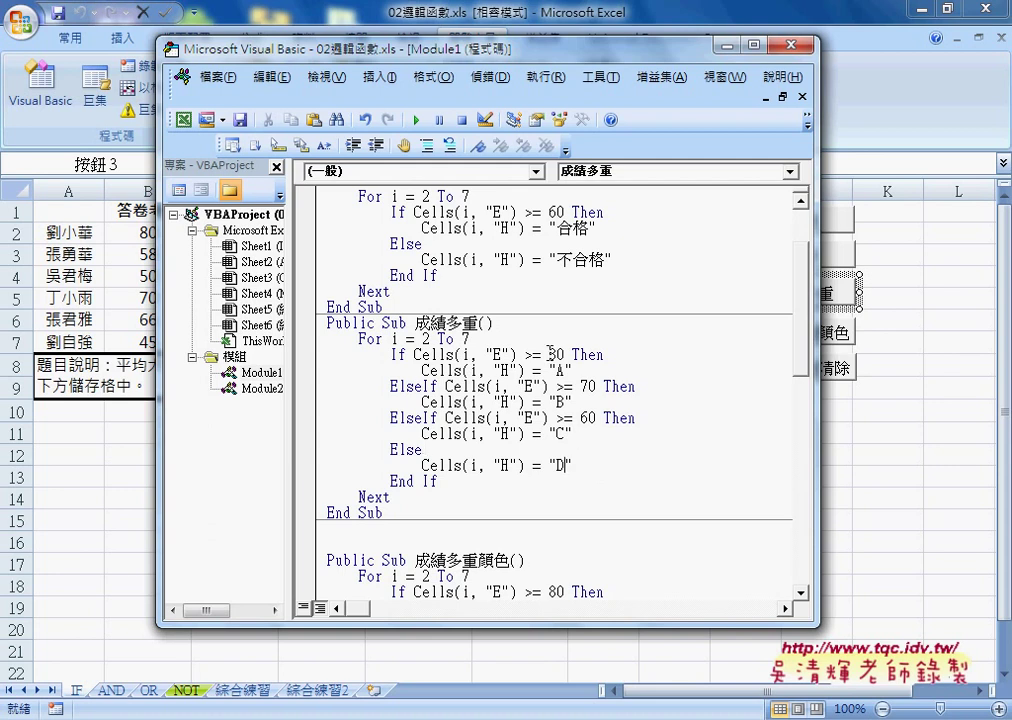
{"action": "left_click_drag", "start_coordinate": [548, 355], "coordinate": [565, 371]}
{"action": "left_click_drag", "start_coordinate": [391, 387], "coordinate": [583, 402]}
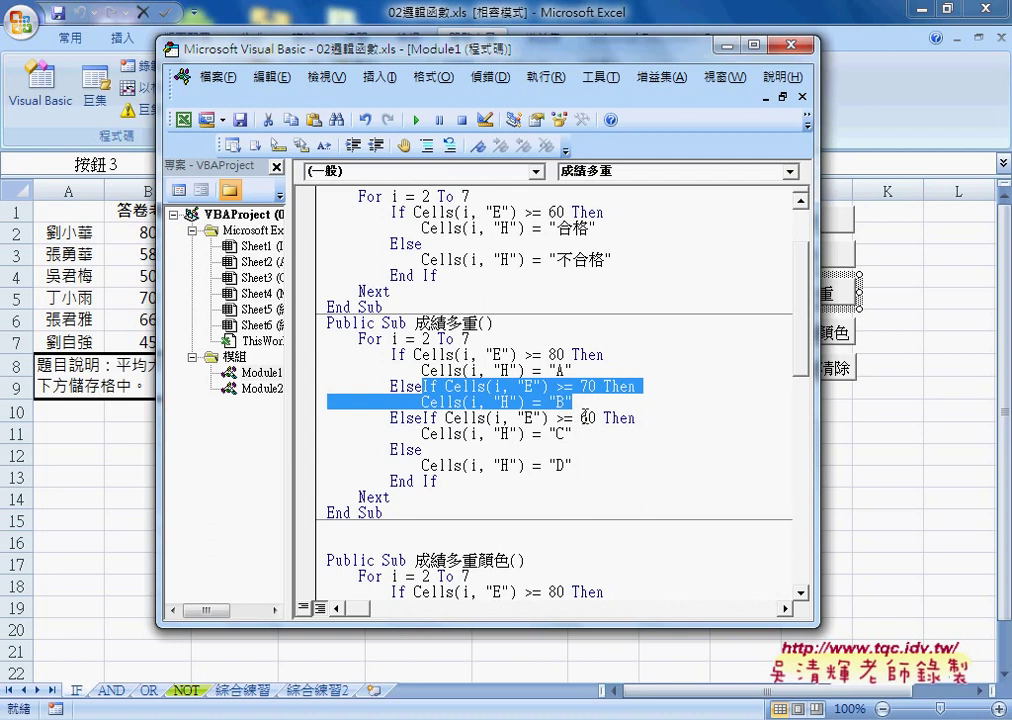
{"action": "left_click_drag", "start_coordinate": [390, 418], "coordinate": [574, 434]}
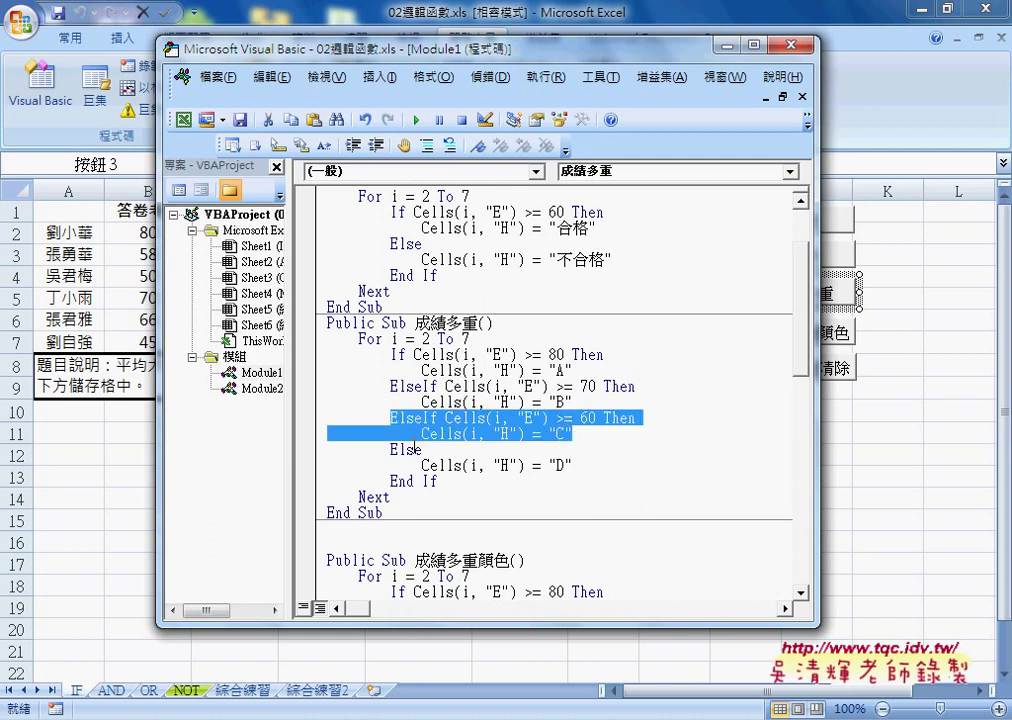
{"action": "left_click_drag", "start_coordinate": [422, 450], "coordinate": [391, 450]}
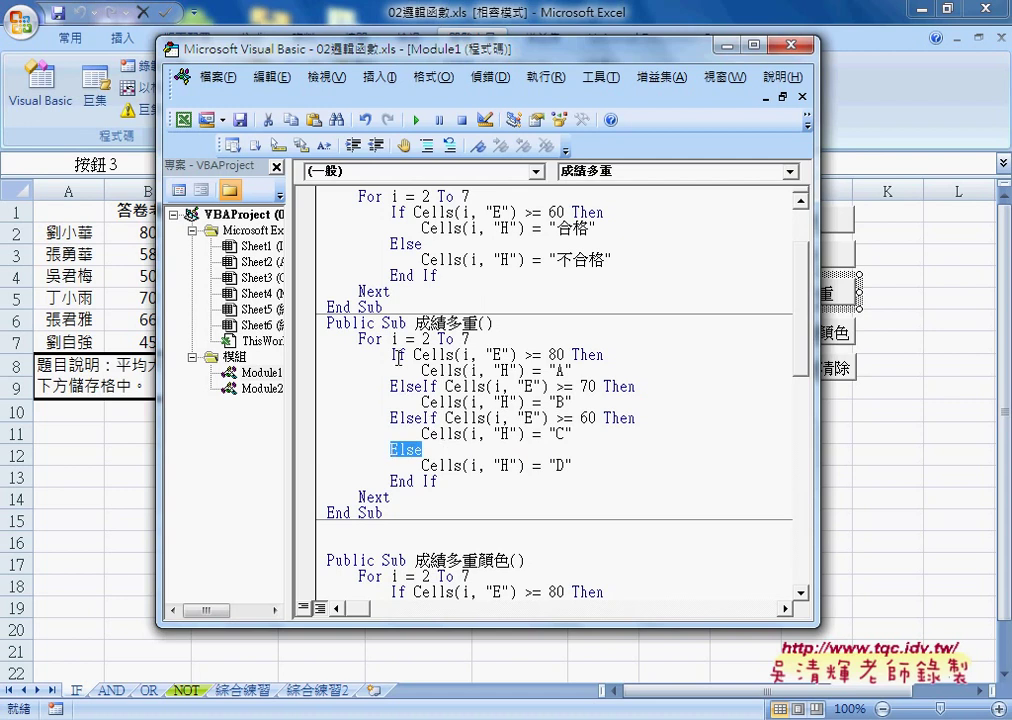
{"action": "mouse_move", "coordinate": [406, 355]}
{"action": "left_mouse_down"}
{"action": "mouse_move", "coordinate": [391, 356]}
{"action": "mouse_move", "coordinate": [566, 355]}
{"action": "left_mouse_up"}
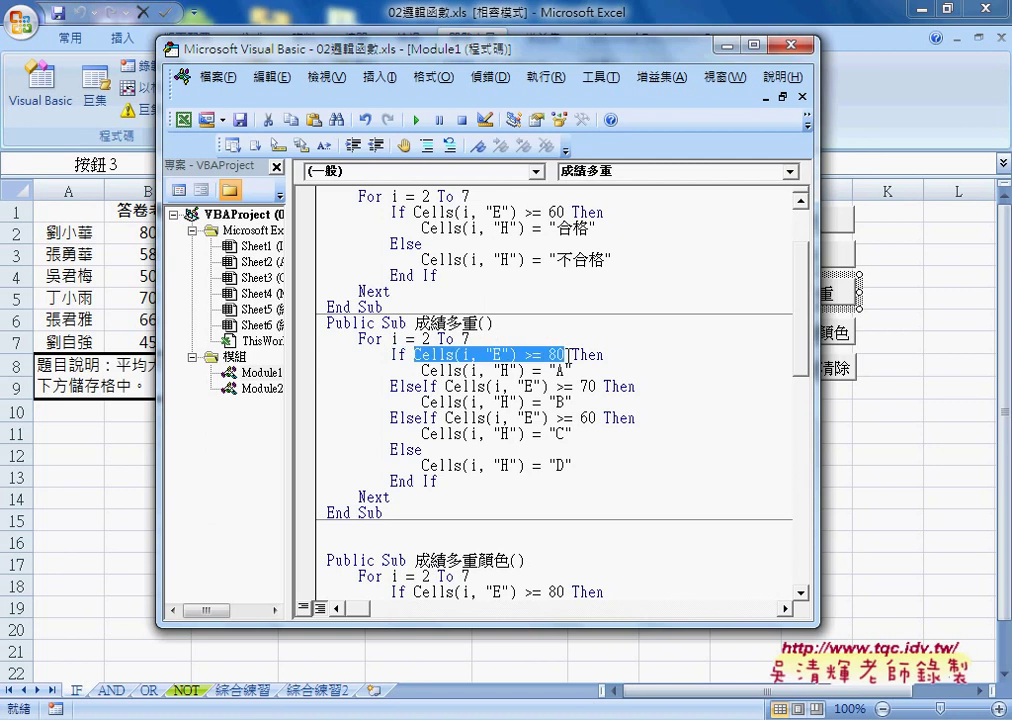